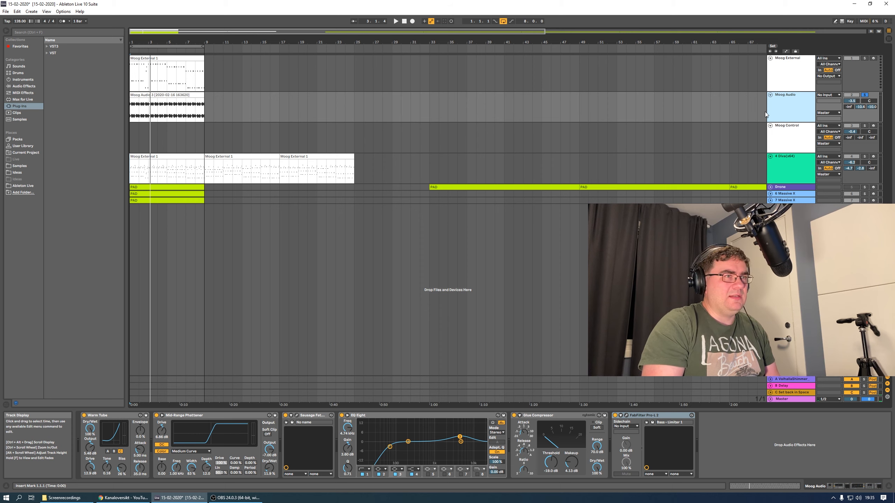
Audition the soloed Moog Audio track briefly, and disable all of its sends.
key(space)
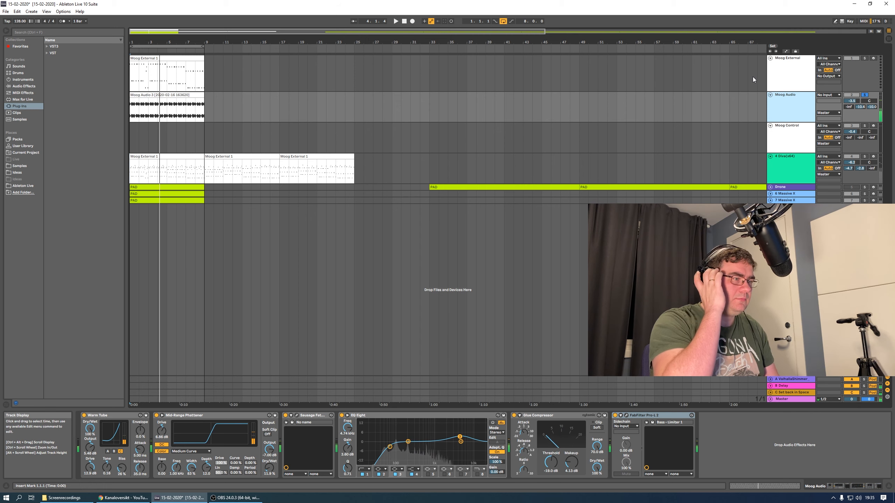
key(space)
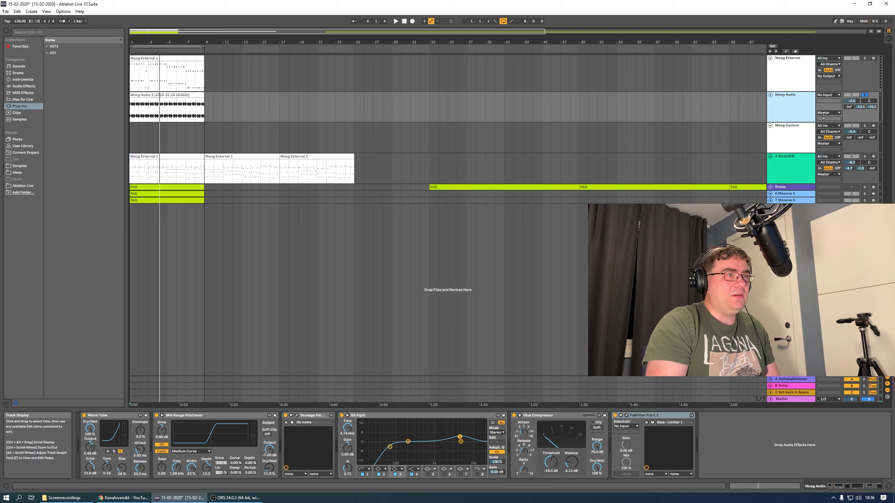
right_click(855, 113)
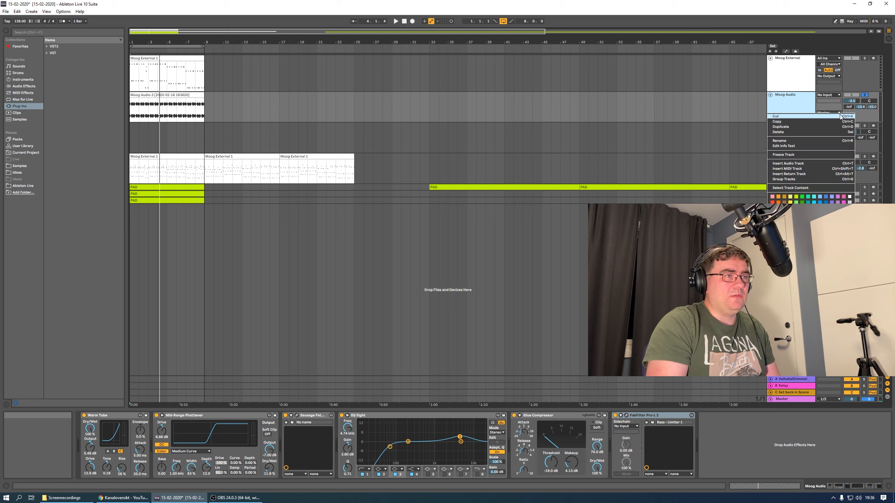
click(860, 113)
right_click(856, 108)
click(847, 117)
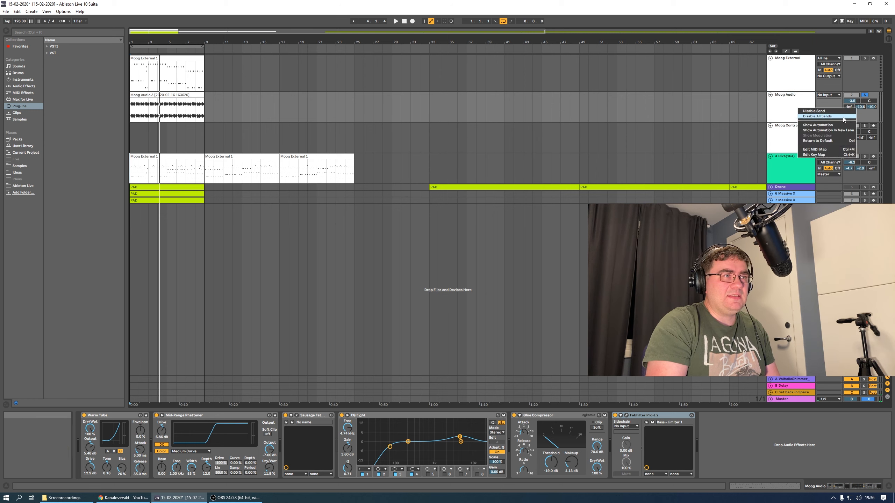
Deactivate the Warm Tube, Mid-Range Phattener, EQ Eight and Glue Compressor devices on the Moog Audio track.
click(84, 416)
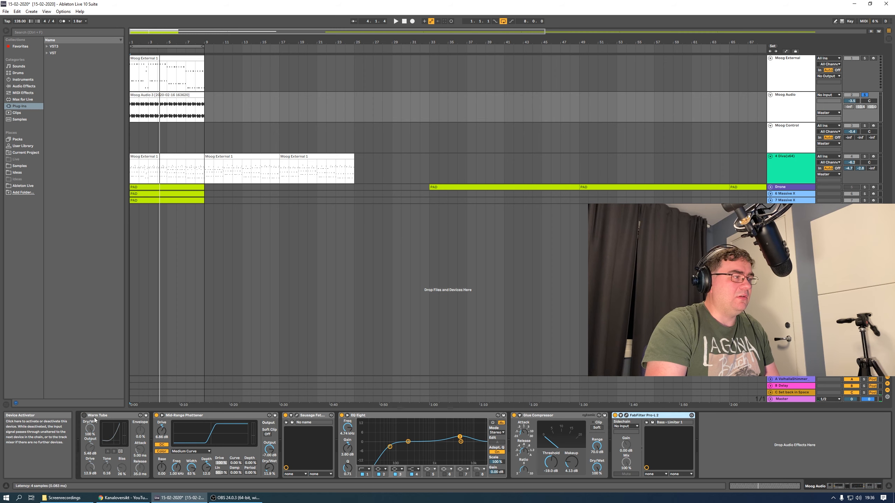
click(156, 416)
click(325, 242)
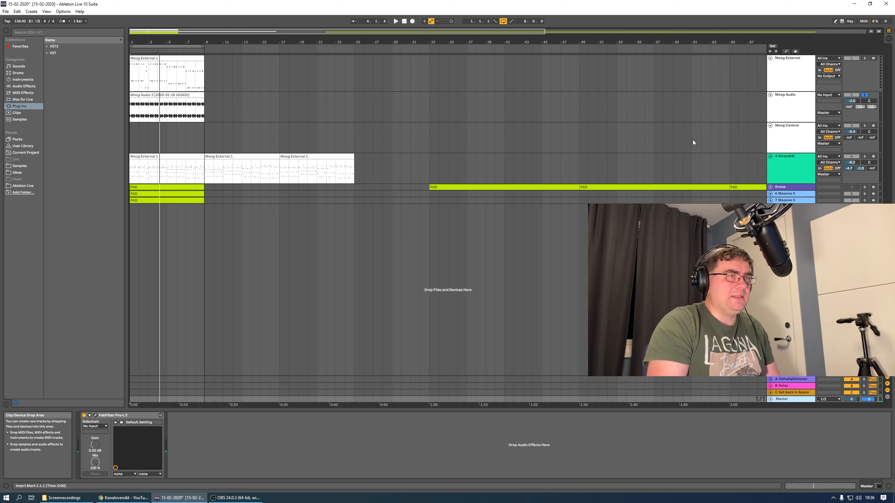
Play the dry Moog Audio clip from the start of the arrangement to hear it without effects.
click(402, 22)
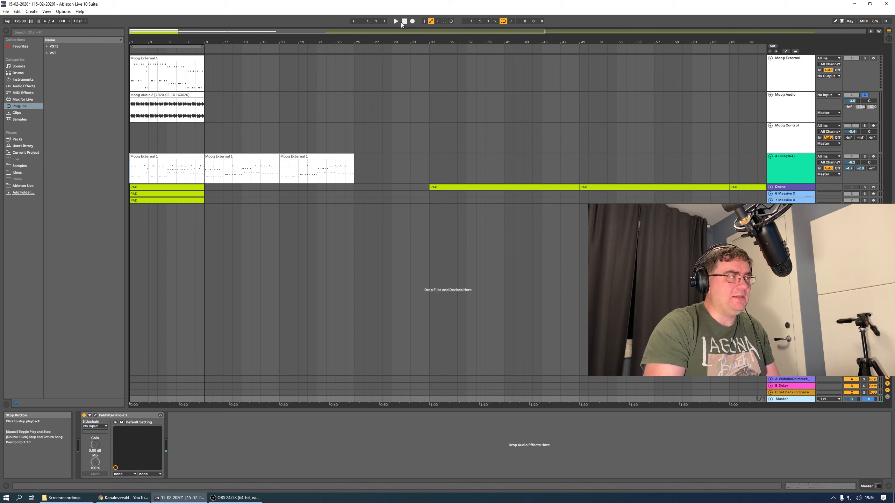
key(space)
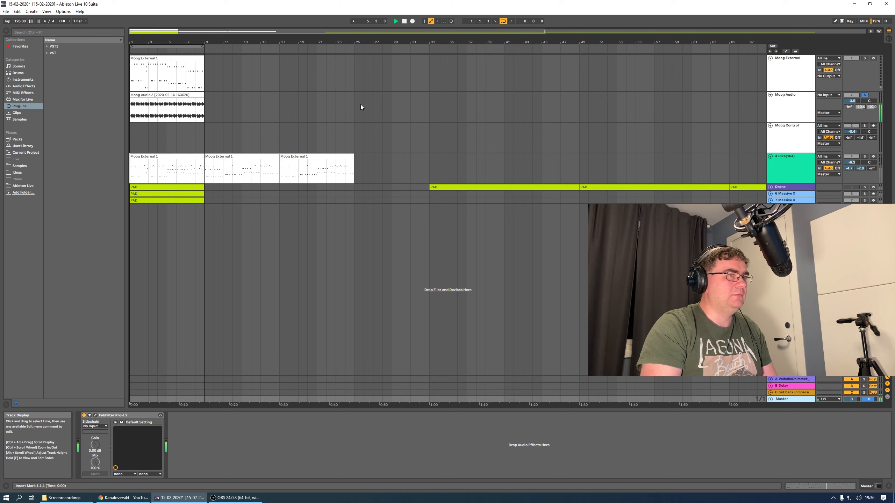
key(space)
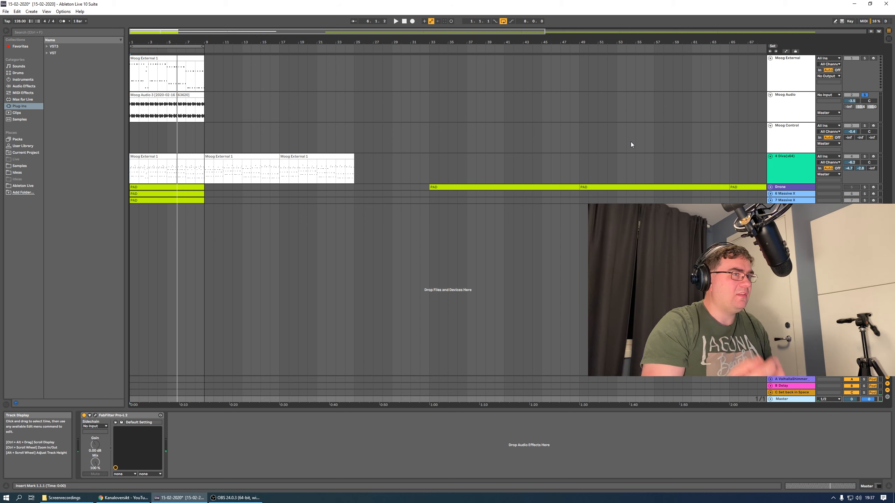
Enable only the B-Delay send on the Moog Audio track.
click(800, 104)
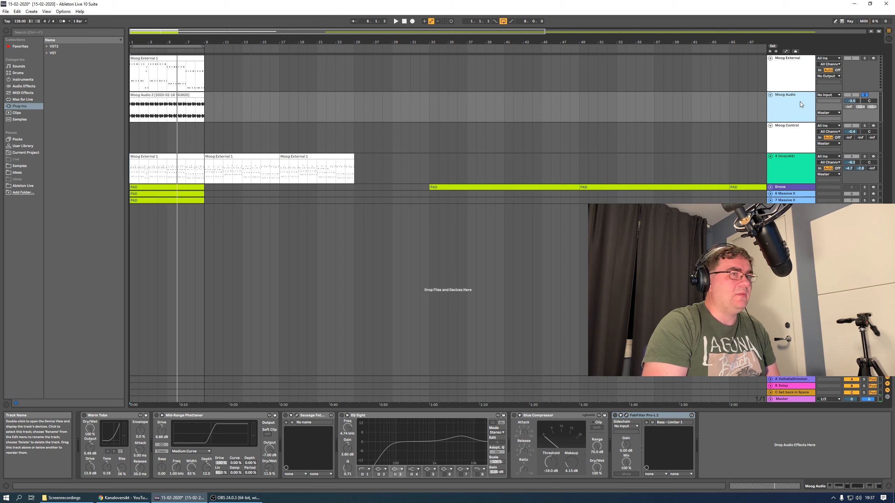
right_click(860, 107)
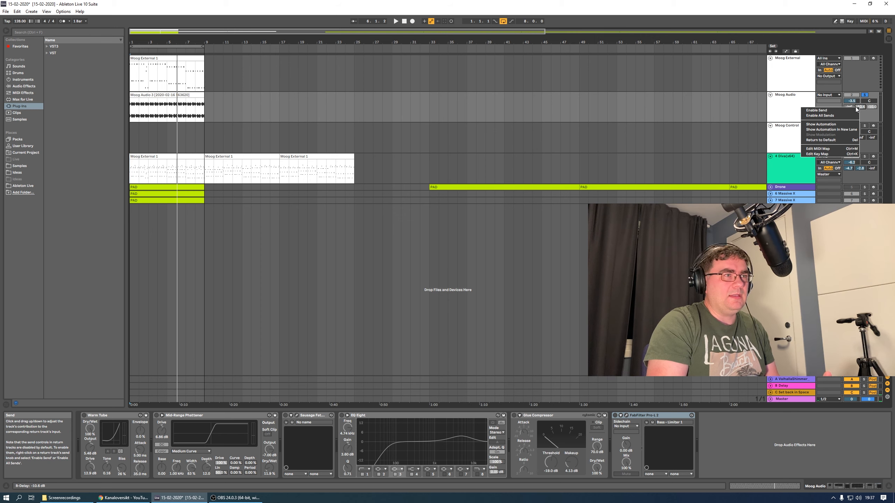
click(834, 110)
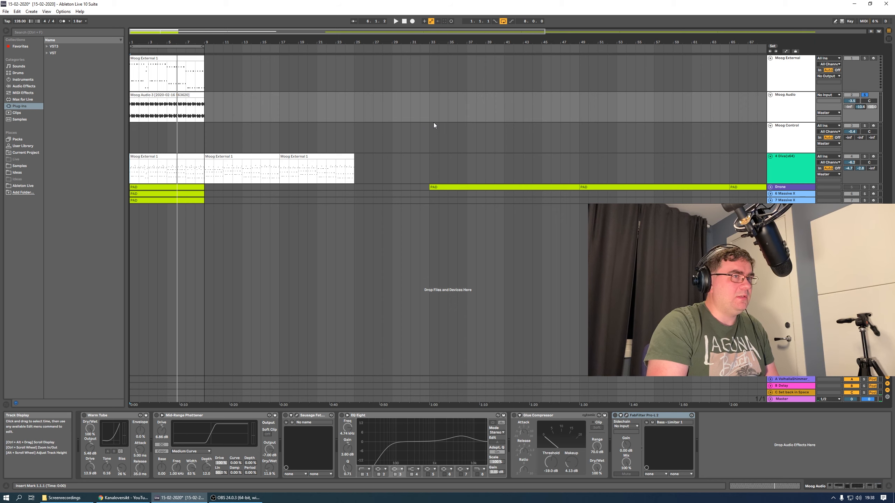
Inspect the Delay device on return track B and play the Moog Audio track through it.
key(Tab)
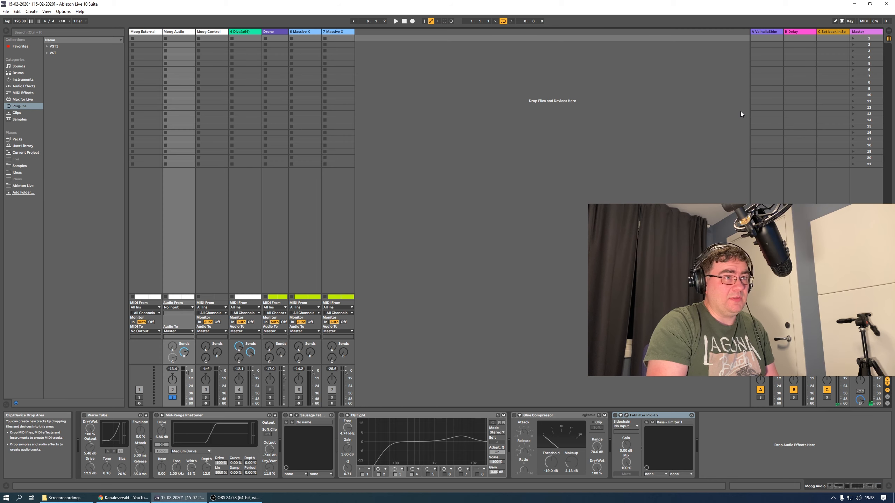
click(803, 194)
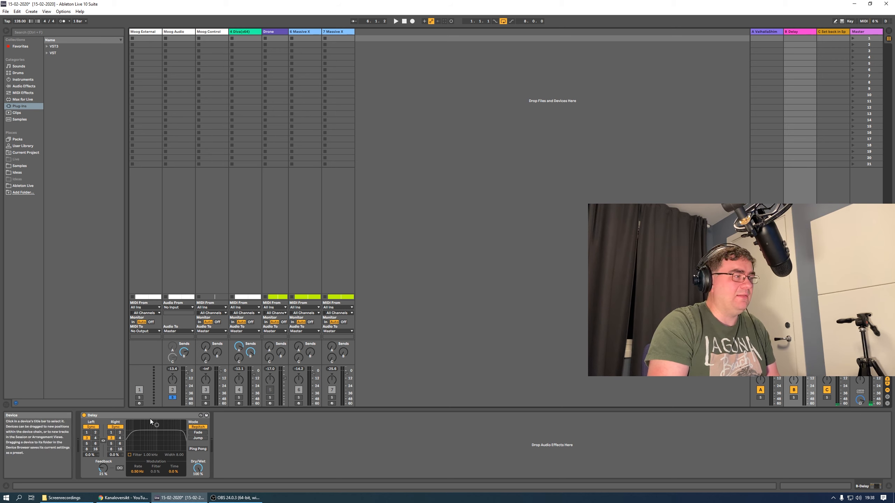
key(Tab)
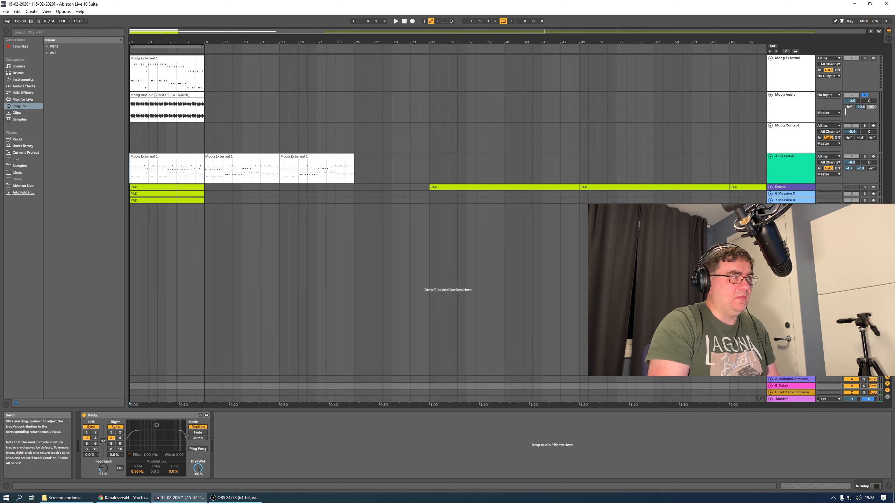
key(space)
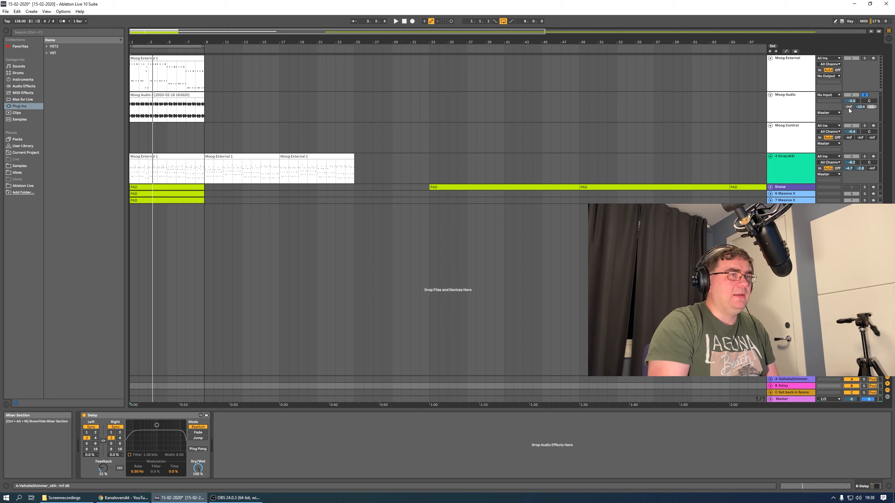
Inspect return C's Set back in Space device and locate its preset under Echo's Ambient Spaces by searching the audio effects for "set back".
key(Tab)
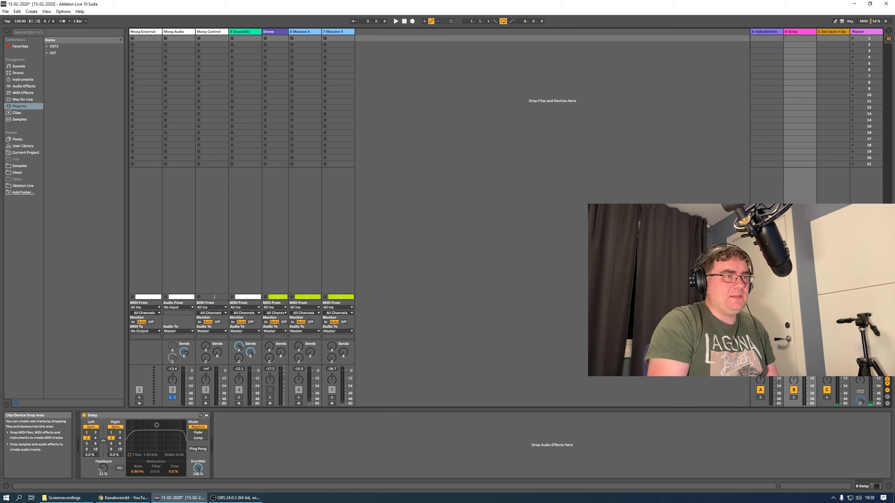
click(848, 120)
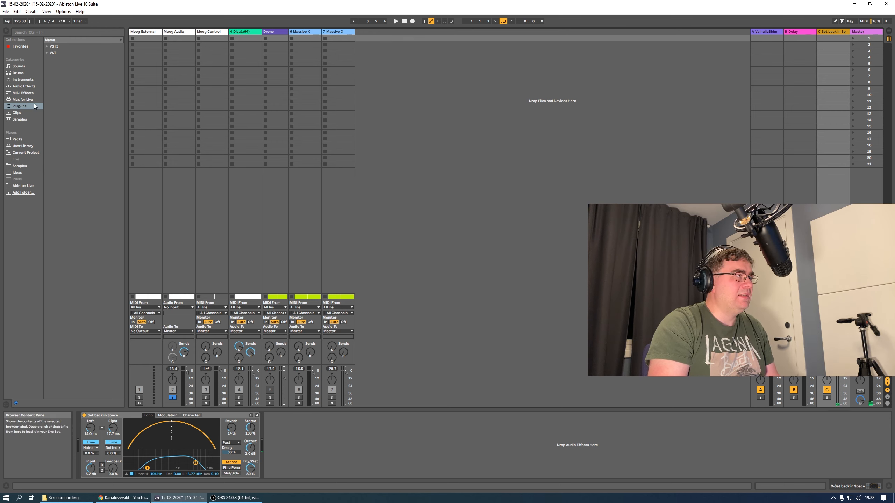
click(16, 107)
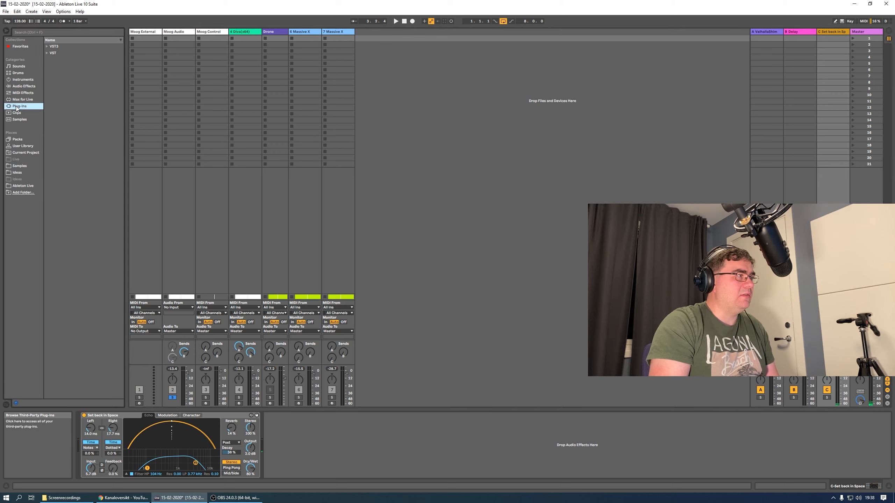
click(21, 87)
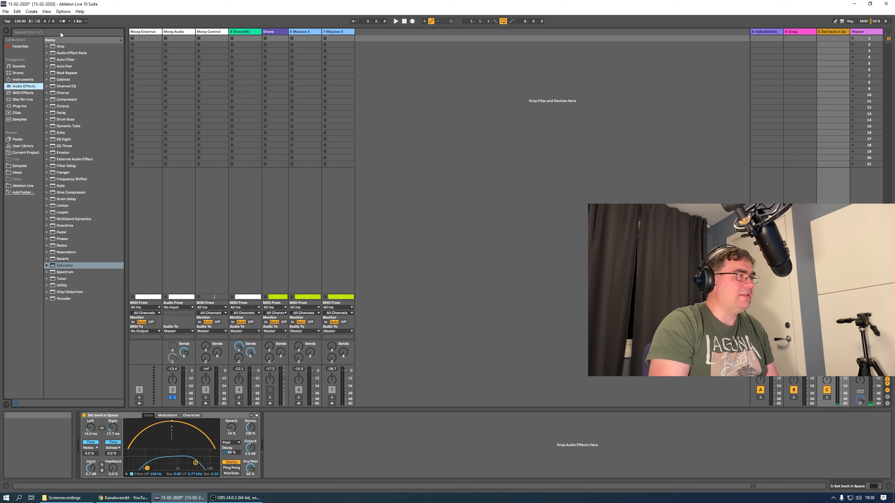
click(49, 32)
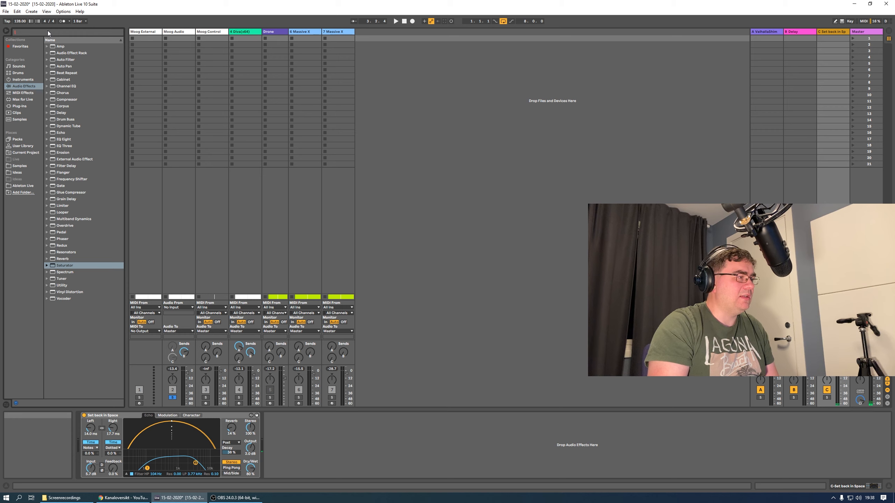
text(set back)
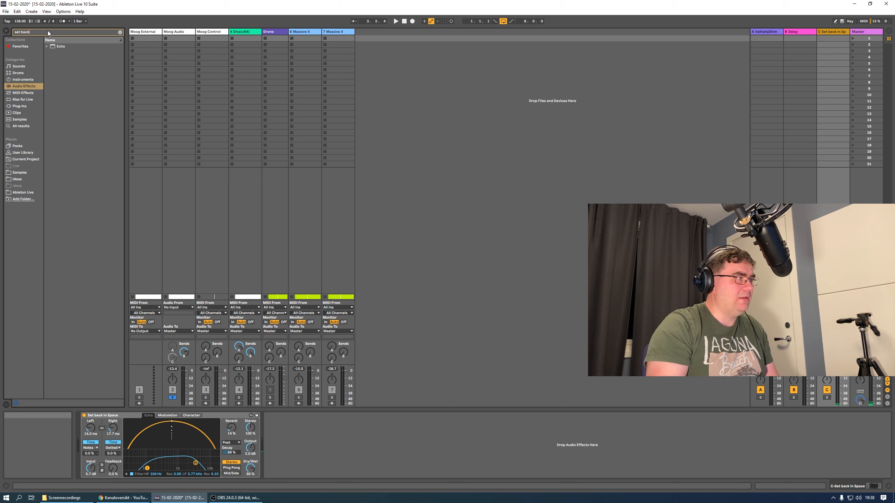
click(46, 46)
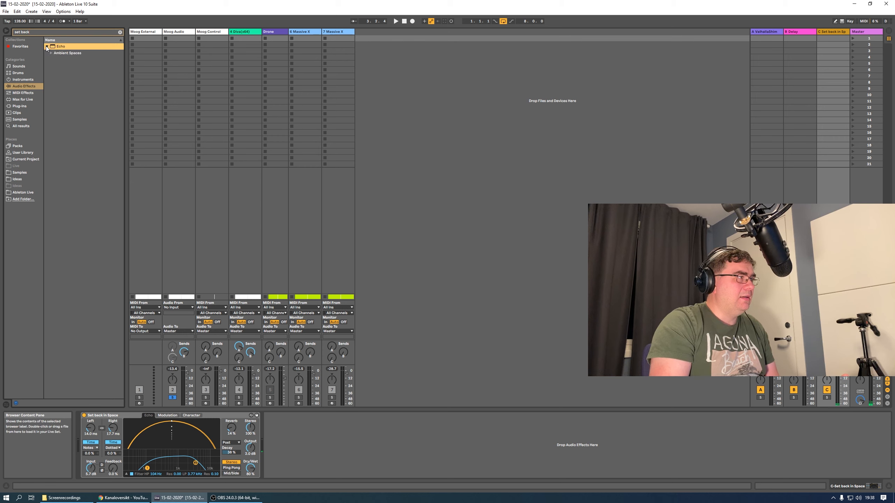
click(59, 53)
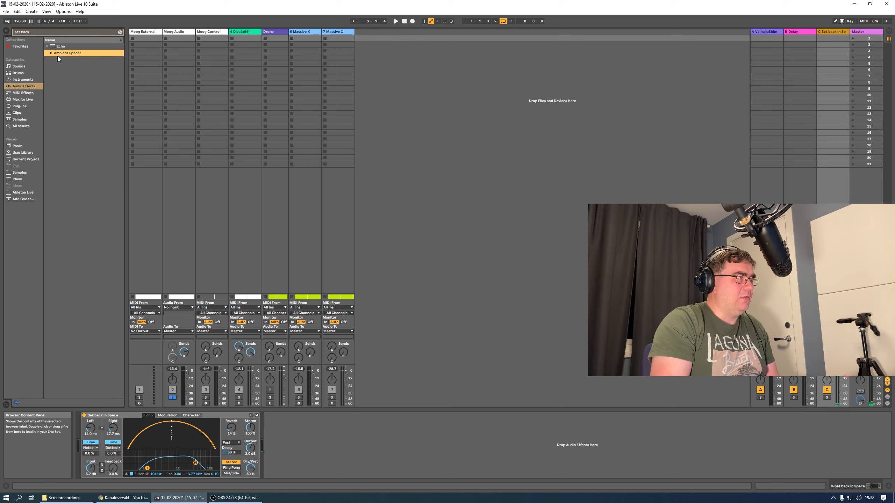
click(51, 54)
click(56, 60)
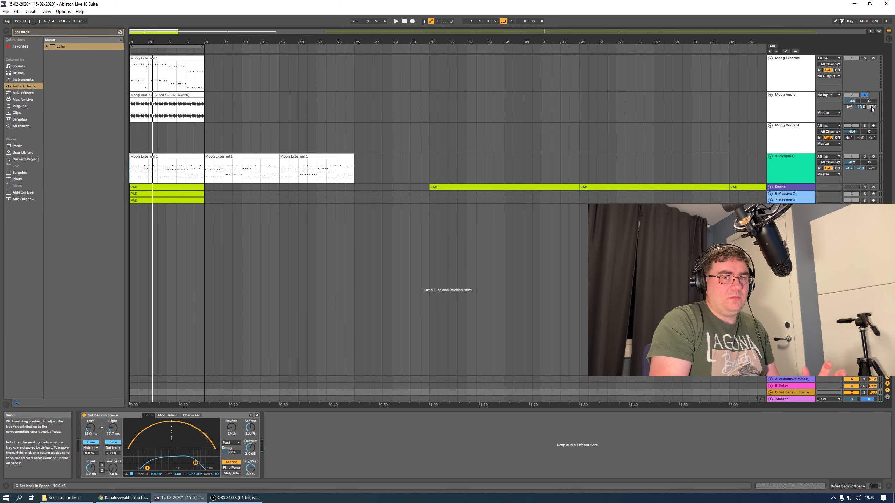
Enable the C-Set back in Space send on the Moog Audio track and start playback.
right_click(871, 107)
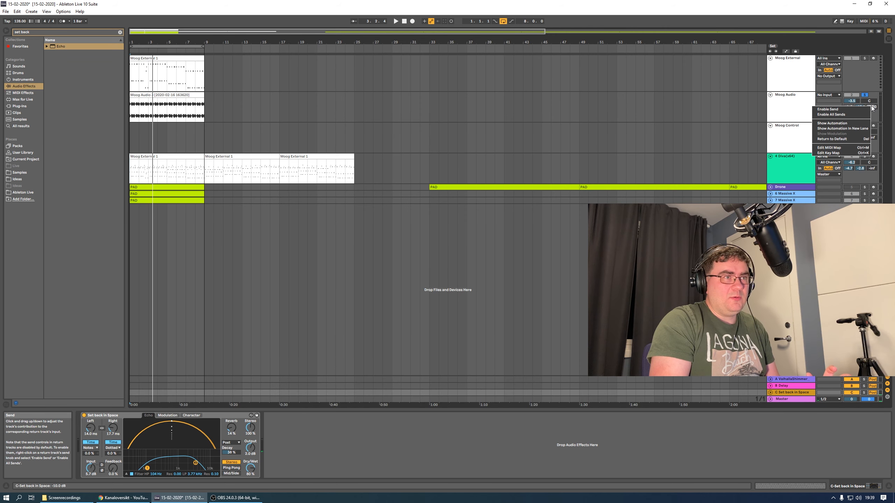
click(860, 110)
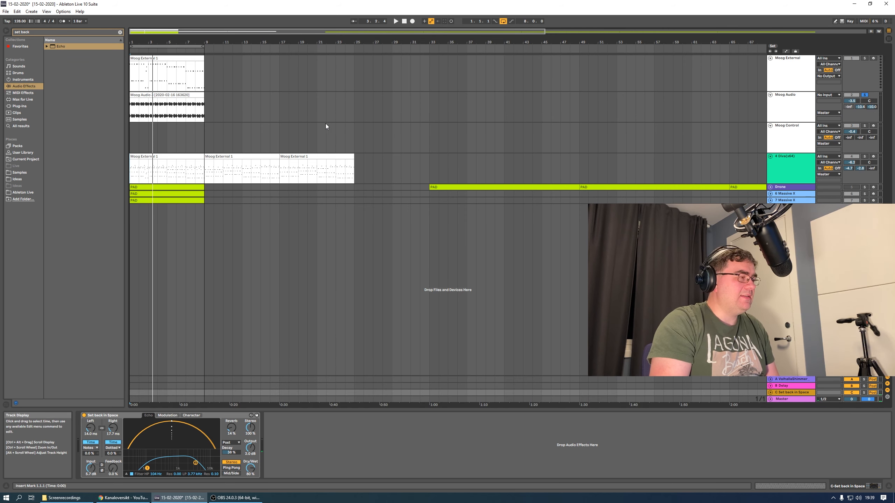
key(space)
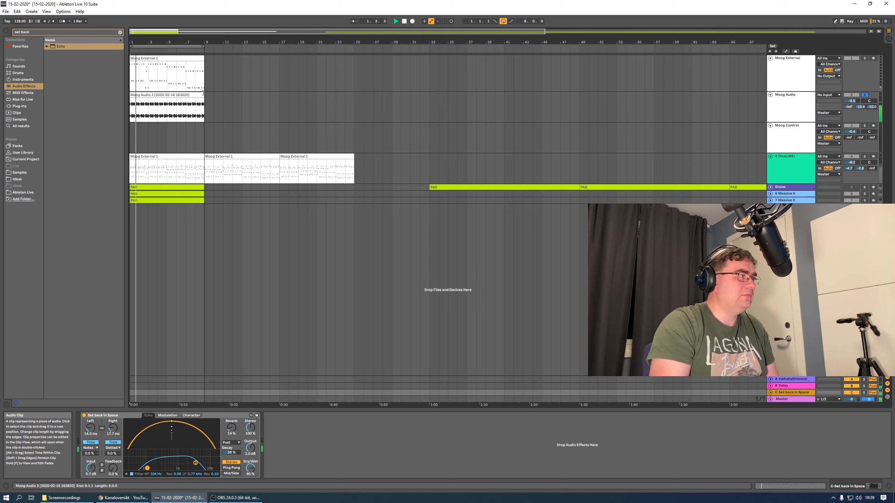
Clear the browser search, and stop playback with the song position returned to the start.
click(120, 32)
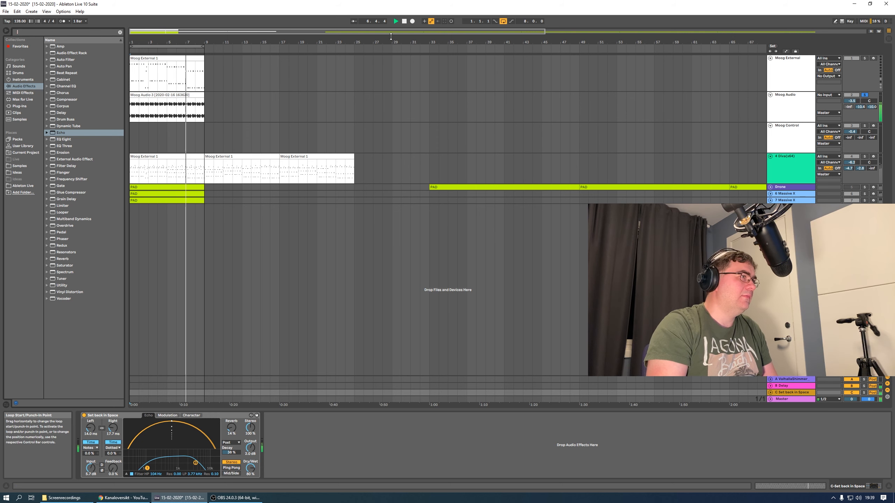
click(404, 22)
click(404, 23)
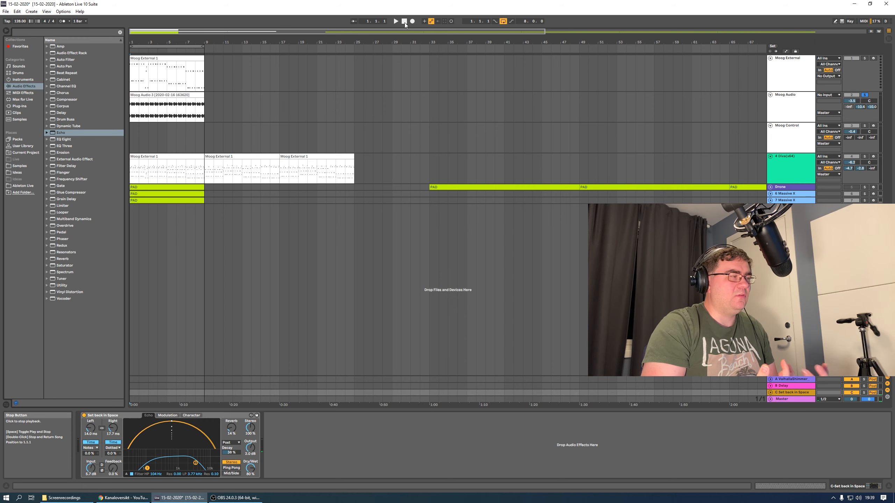
Examine the ValhallaShimmer plug-in settings on return track A and close its window.
key(Tab)
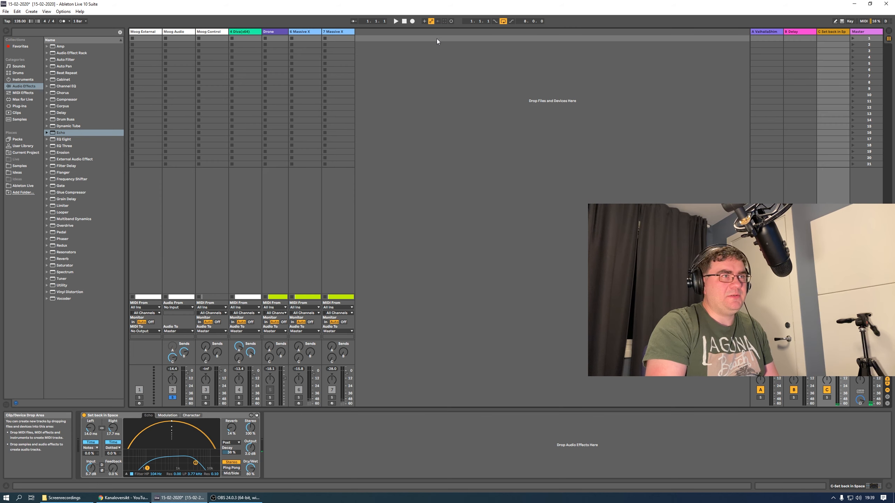
click(768, 194)
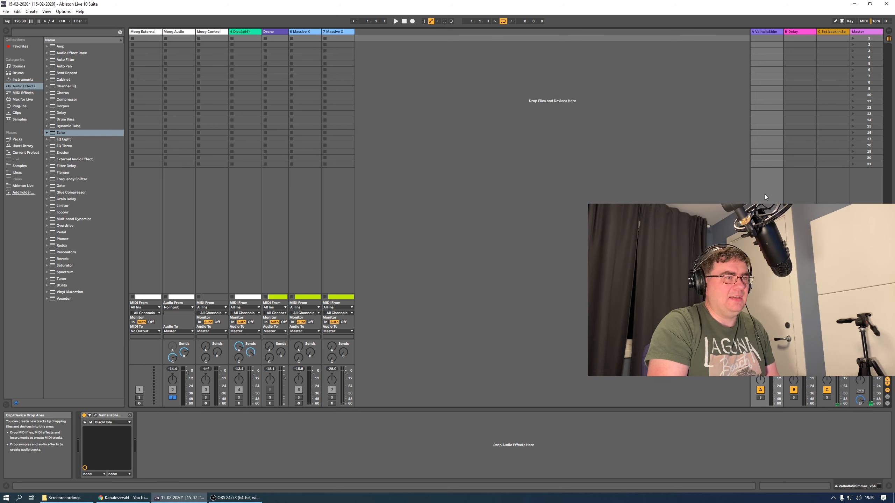
click(95, 416)
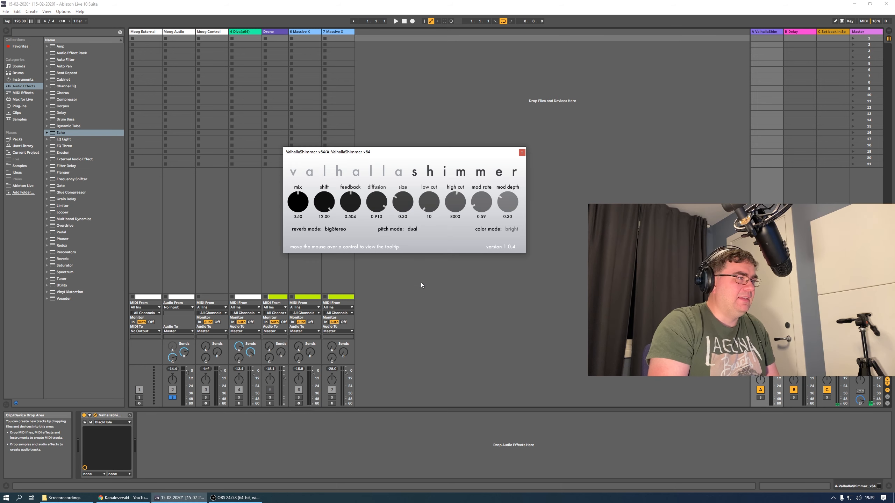
drag(389, 152, 404, 152)
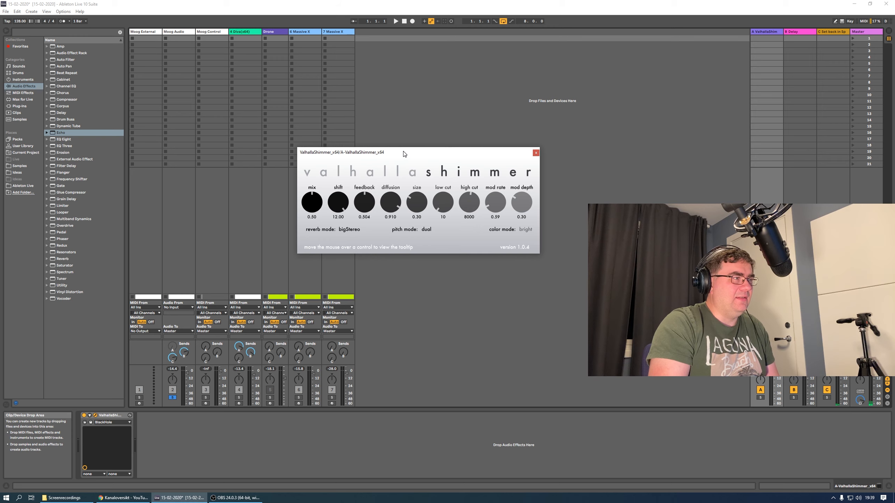
click(535, 154)
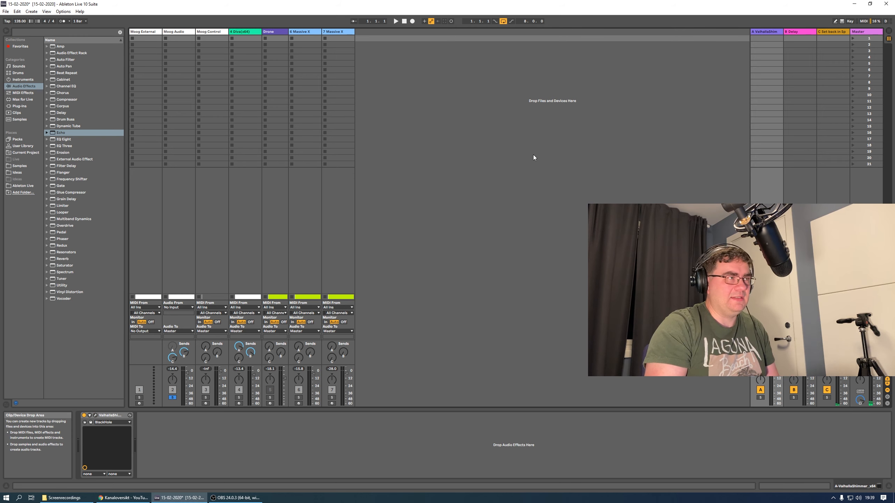
Enable the A-ValhallaShimmer send on the Moog Audio track and raise it to -3.0 dB during playback.
key(Tab)
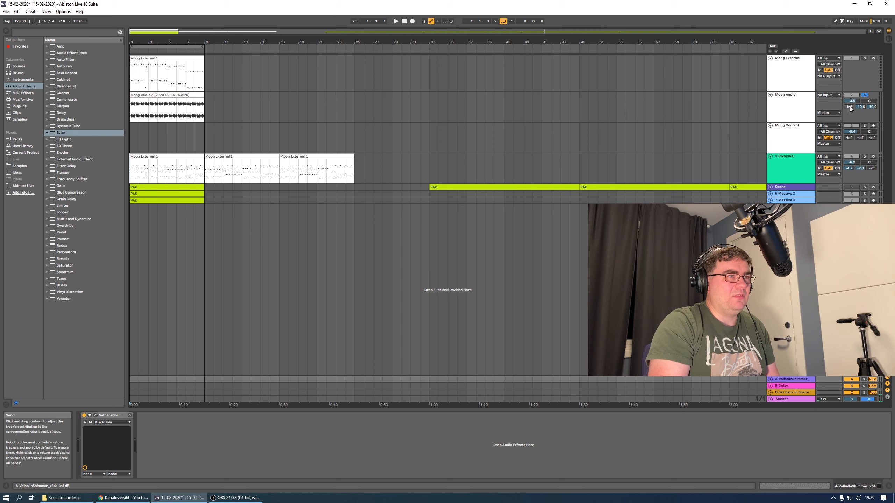
key(space)
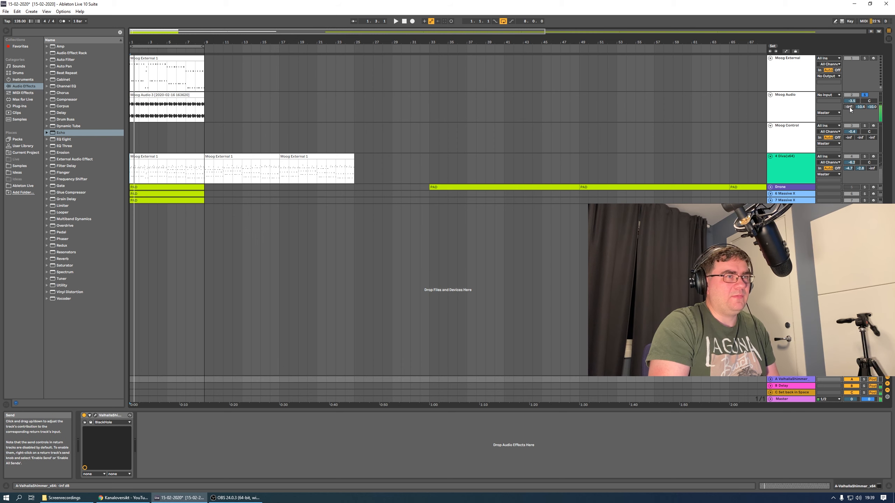
key(space)
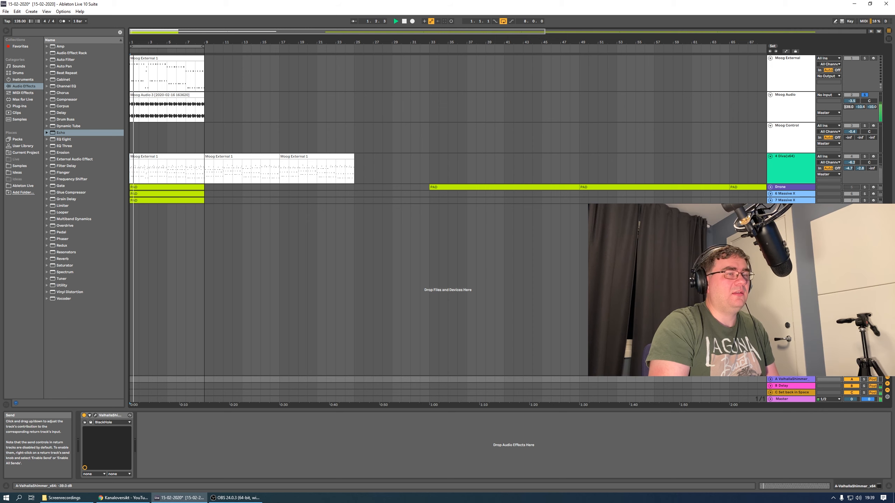
drag(850, 107, 848, 120)
right_click(849, 107)
click(837, 116)
drag(850, 107, 850, 101)
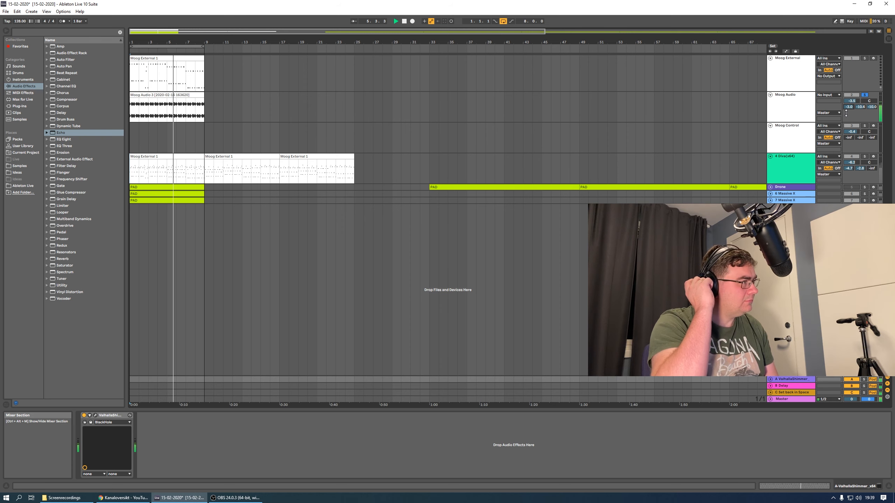
Reopen the ValhallaShimmer plug-in on return track A, review its low cut setting, and return to the arrangement.
click(799, 104)
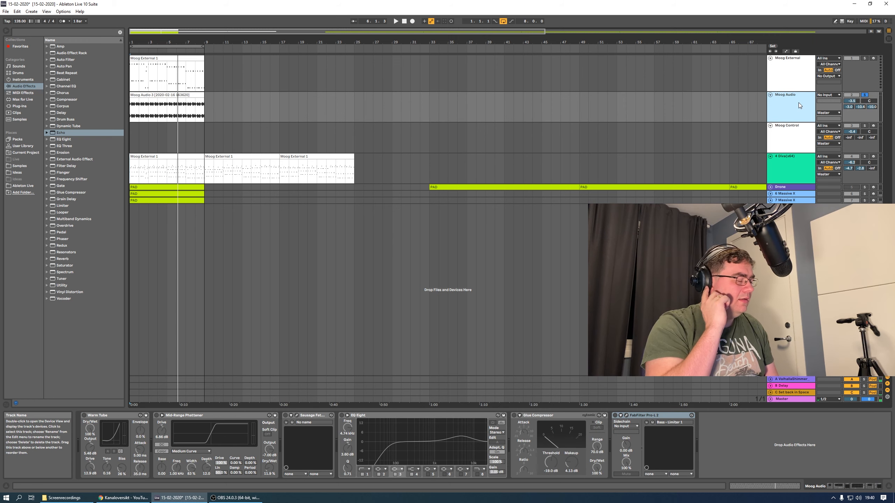
key(Tab)
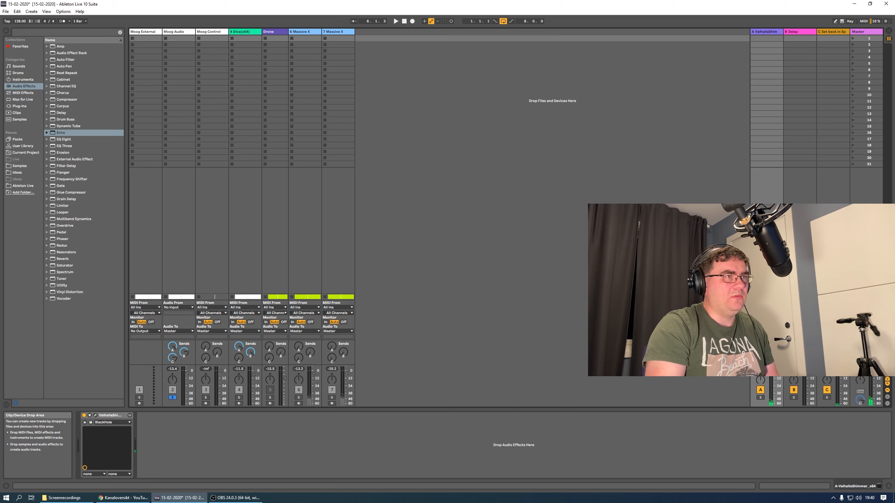
click(95, 415)
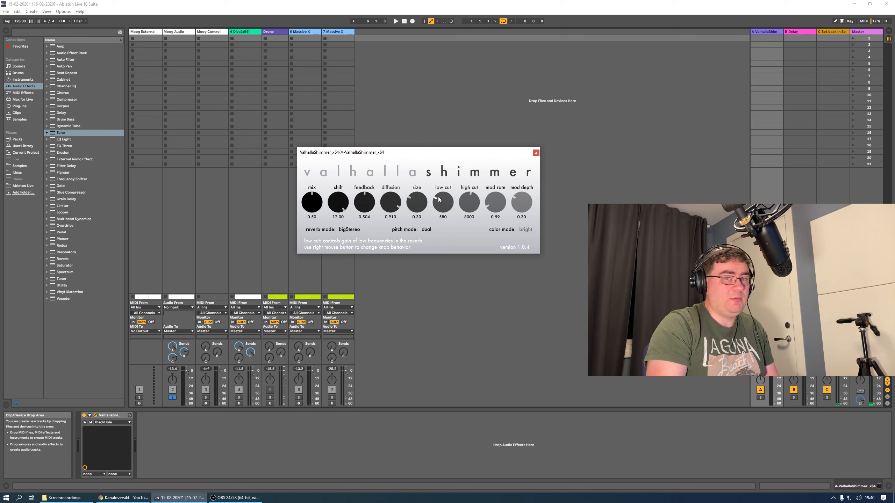
key(Tab)
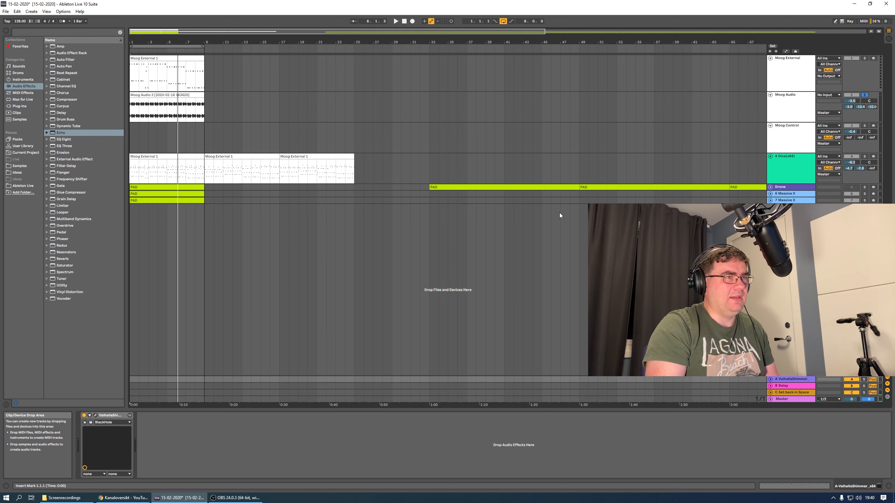
Lower the Moog Audio track's A-ValhallaShimmer send to -20.3 dB, playing the loop to judge the level.
key(space)
drag(849, 106, 849, 112)
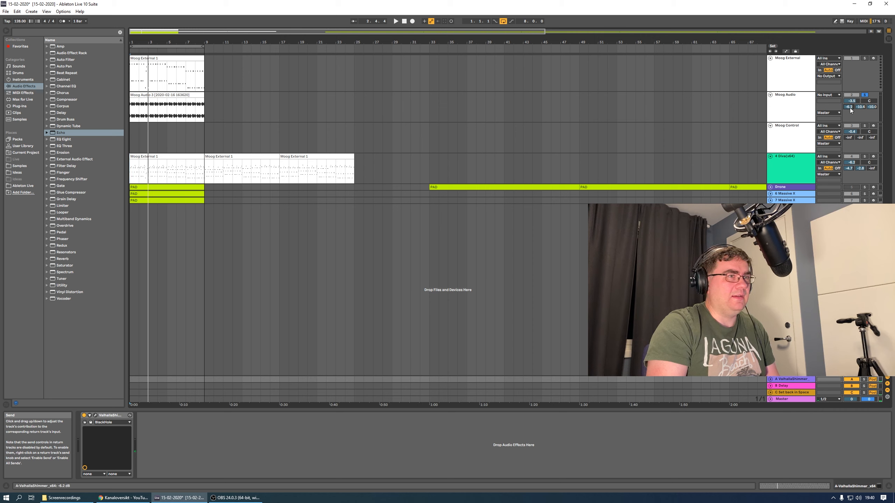
key(space)
drag(850, 108, 851, 118)
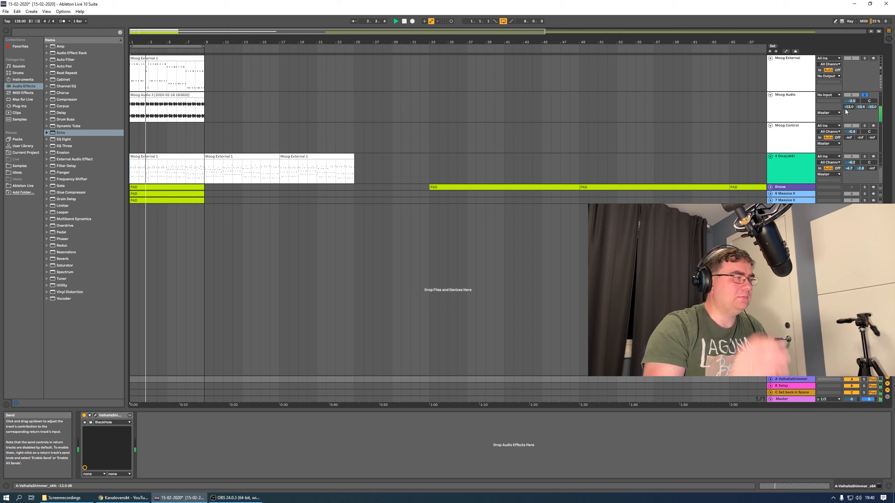
drag(846, 109, 846, 114)
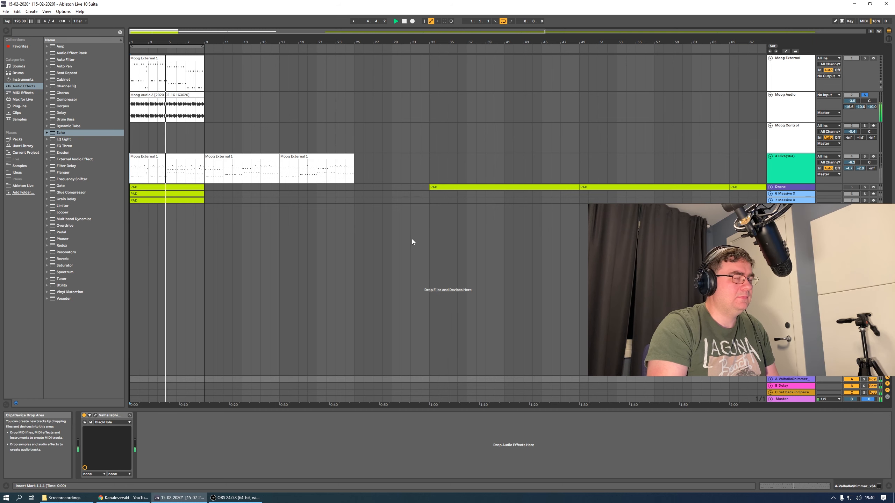
drag(849, 107, 848, 107)
key(space)
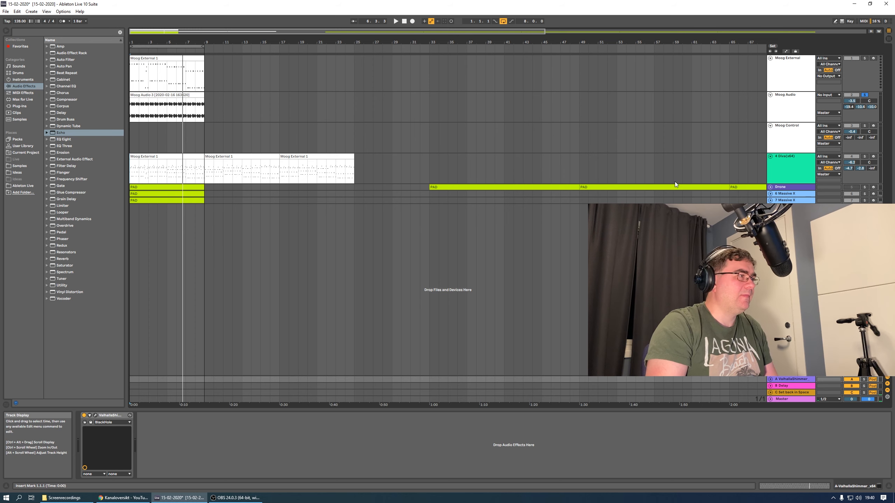
click(848, 115)
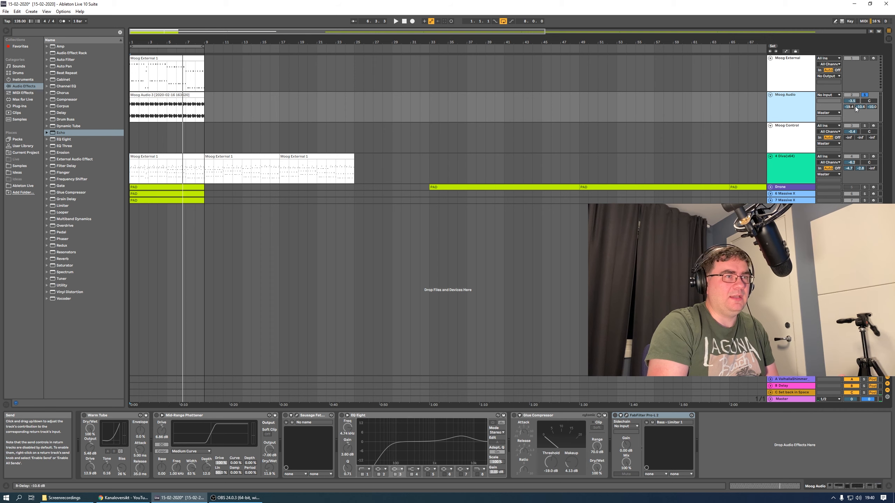
drag(852, 108, 851, 113)
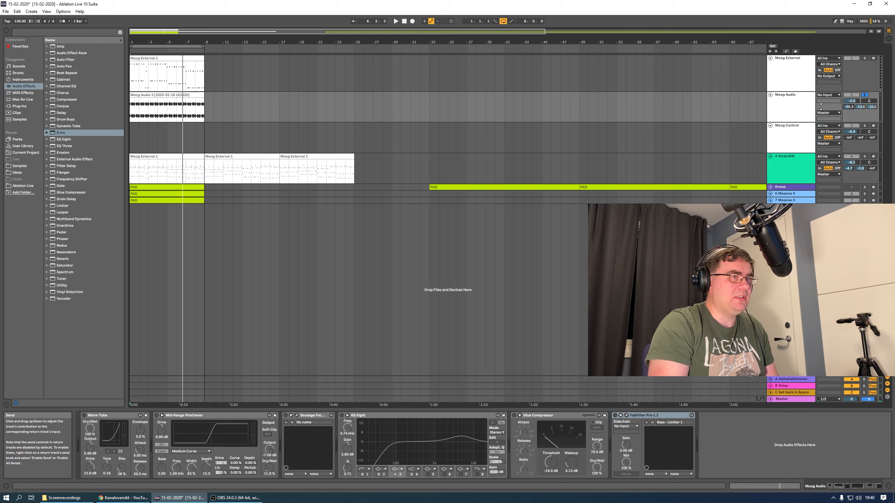
Review the Moog Audio track's device chain one device at a time, from Warm Tube through to FabFilter Pro-L 2.
click(798, 109)
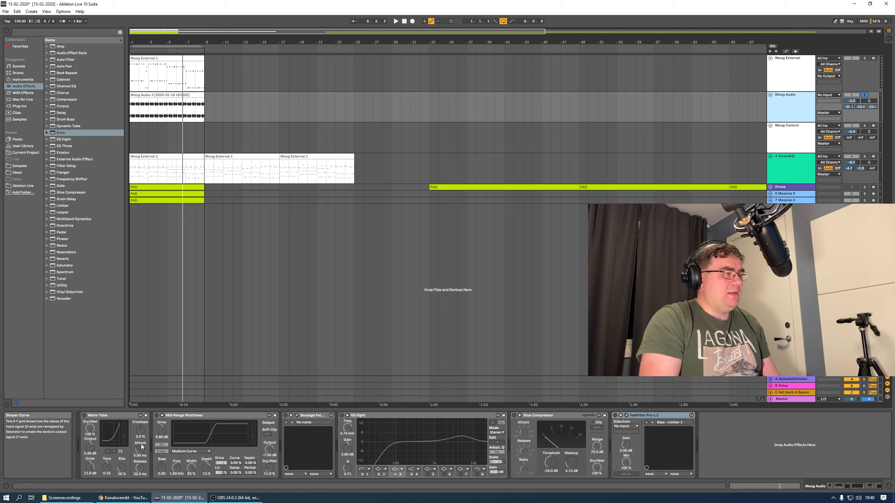
click(112, 416)
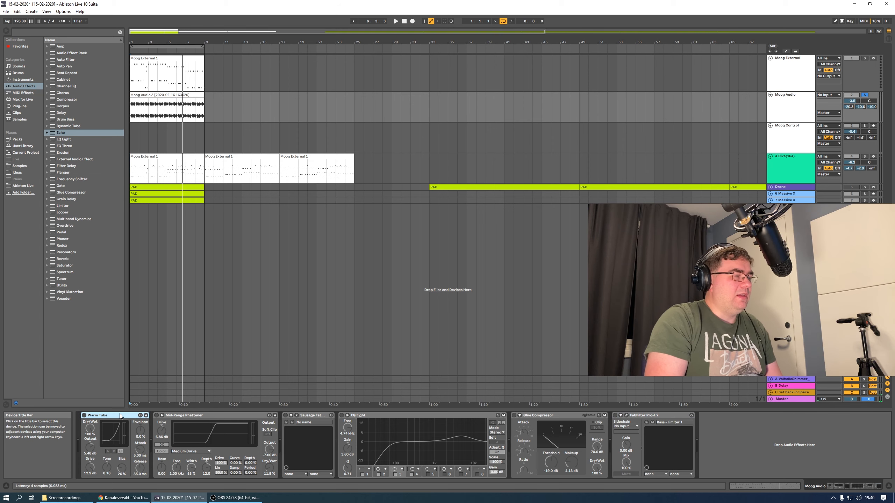
click(197, 416)
click(308, 417)
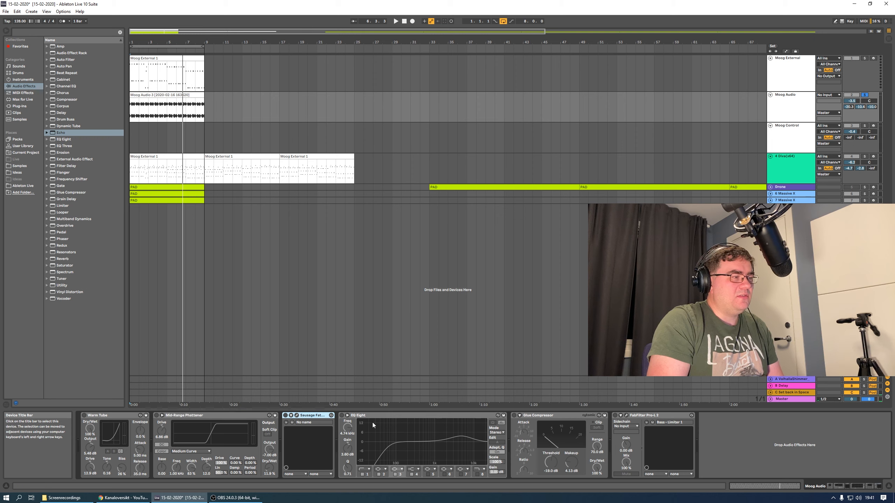
click(397, 417)
click(544, 416)
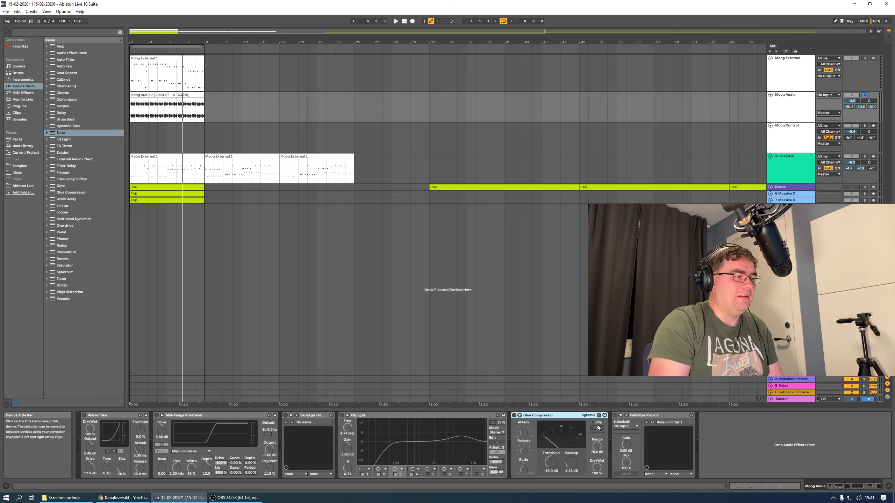
click(641, 417)
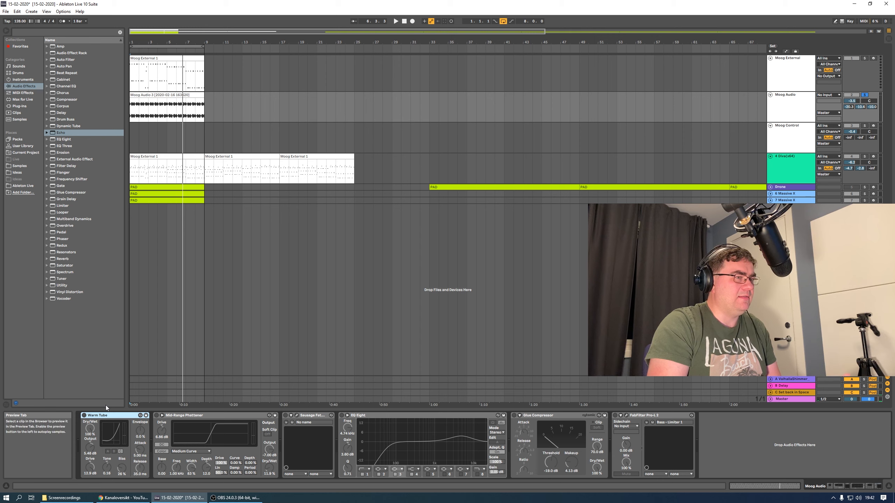
Play the loop and enable the Warm Tube device on the Moog Audio track.
key(space)
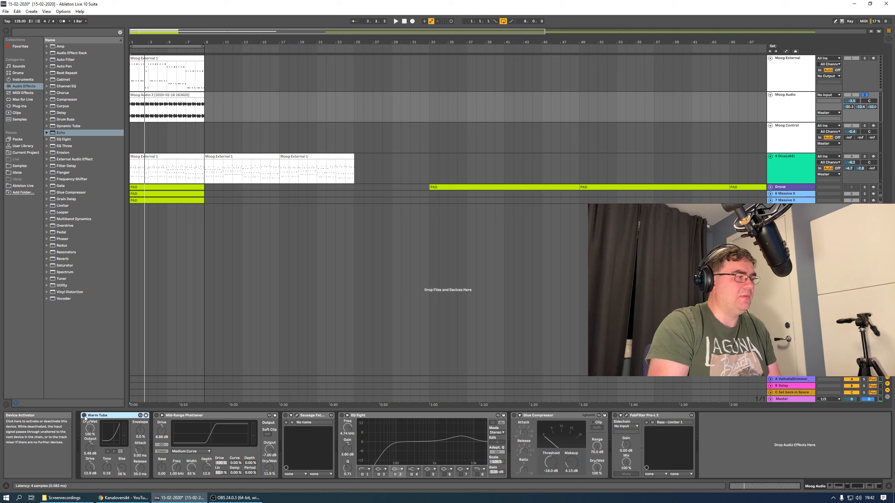
key(space)
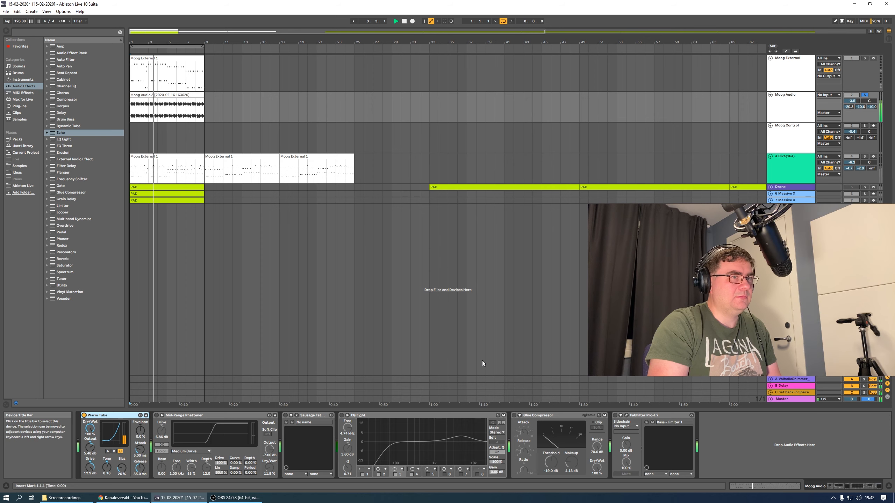
Examine the FabFilter Pro-L 2 limiter on the Master track during playback and close its window.
click(808, 399)
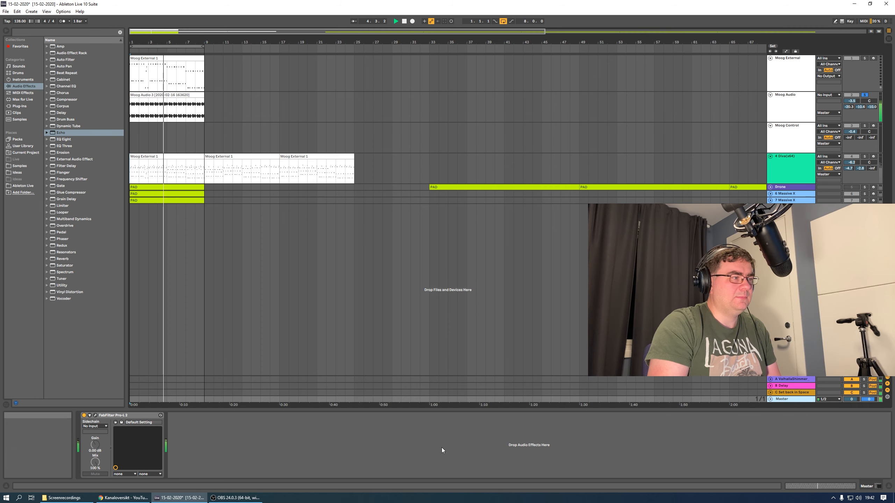
click(96, 416)
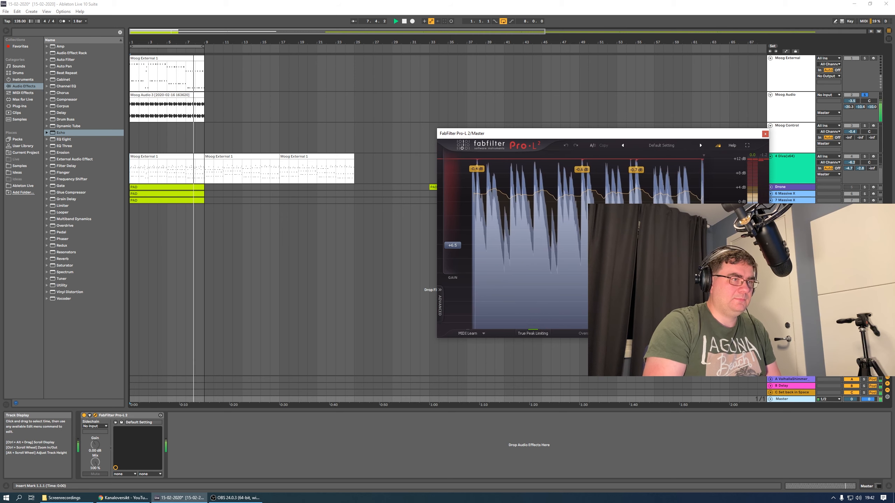
click(765, 134)
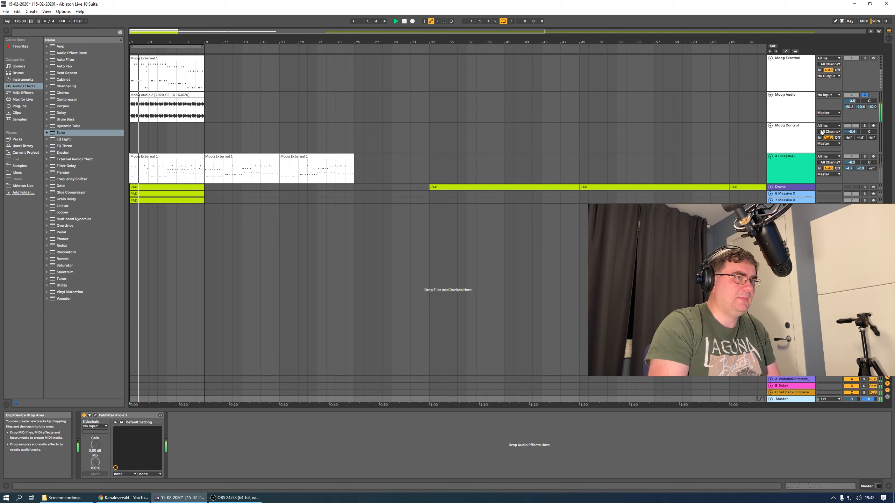
Compare the Moog Audio track with Warm Tube bypassed and active during playback, leaving the device on.
click(794, 108)
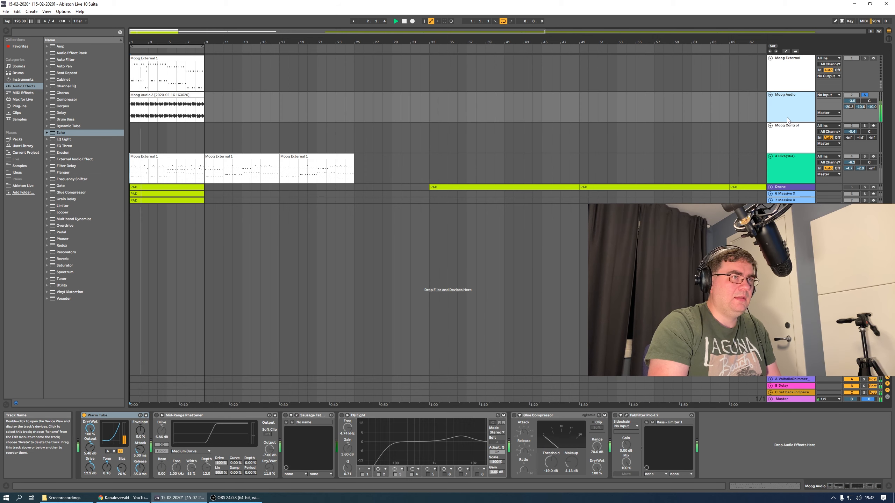
click(84, 416)
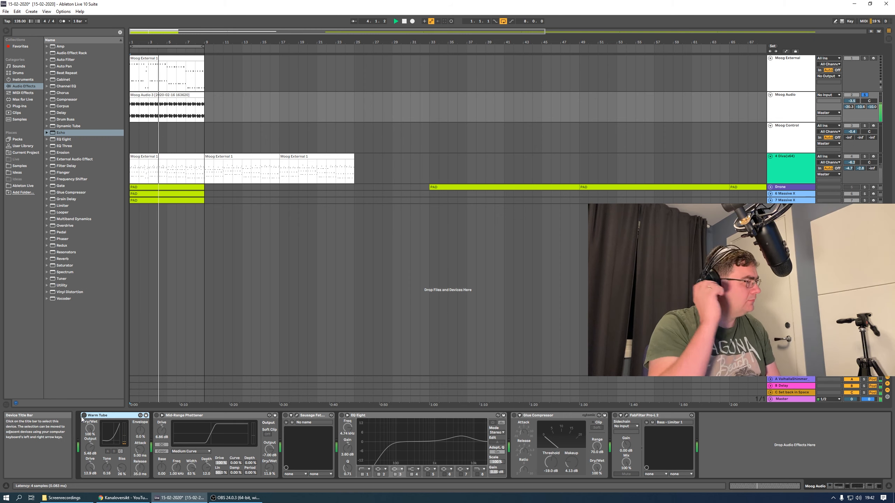
click(84, 416)
key(space)
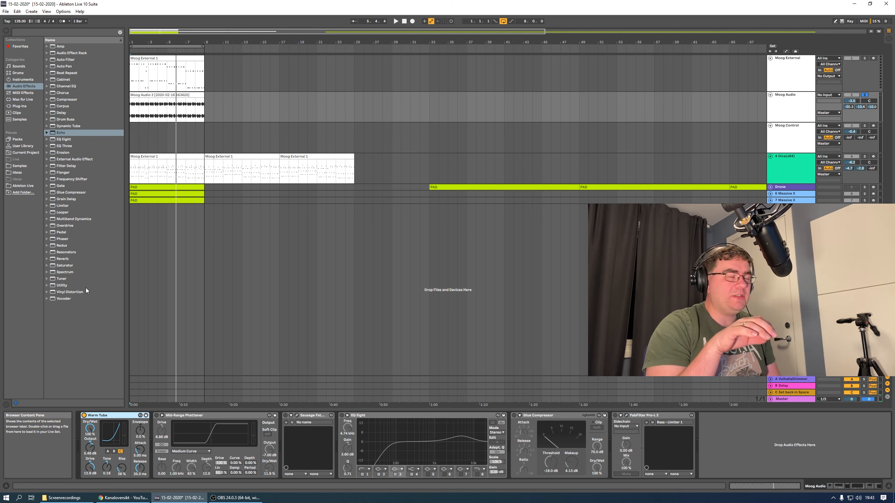
key(space)
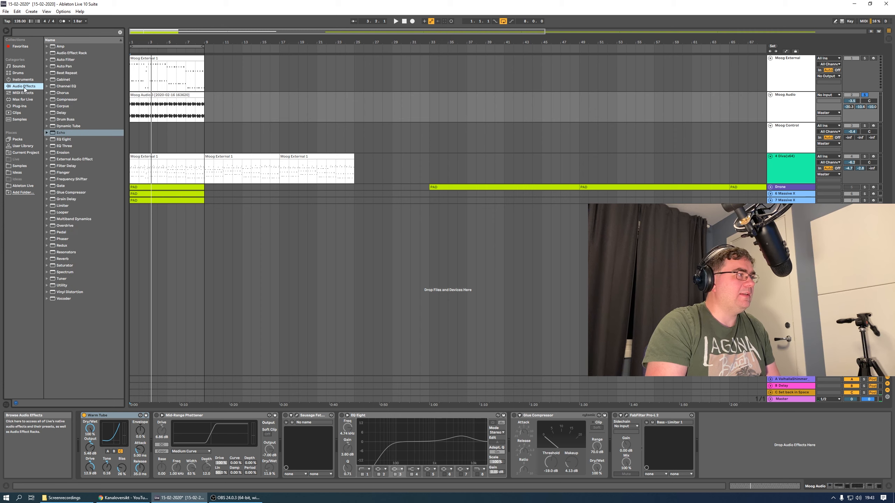
Search the audio effects for "warm tube" to find the preset's parent device, and clear the search.
click(59, 34)
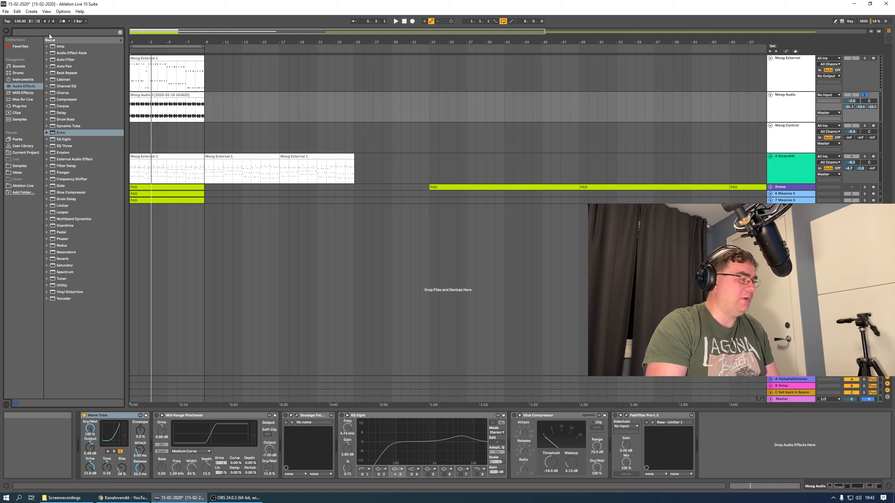
text(warm tu)
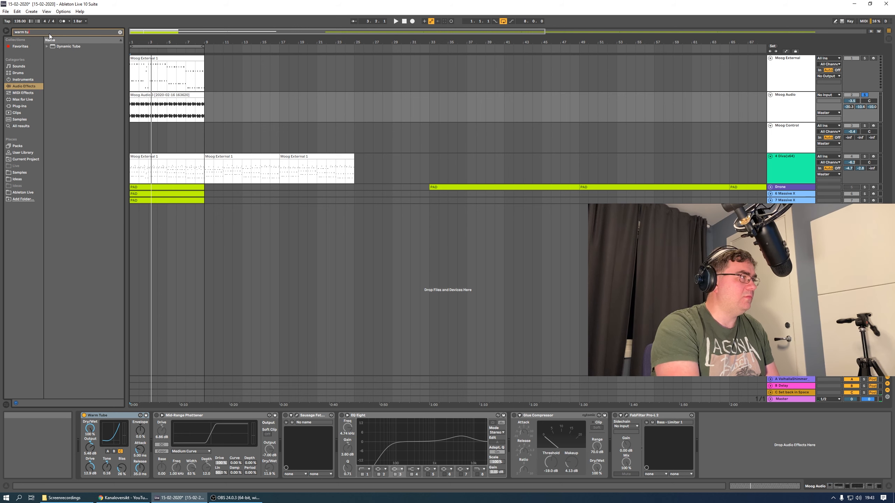
click(47, 47)
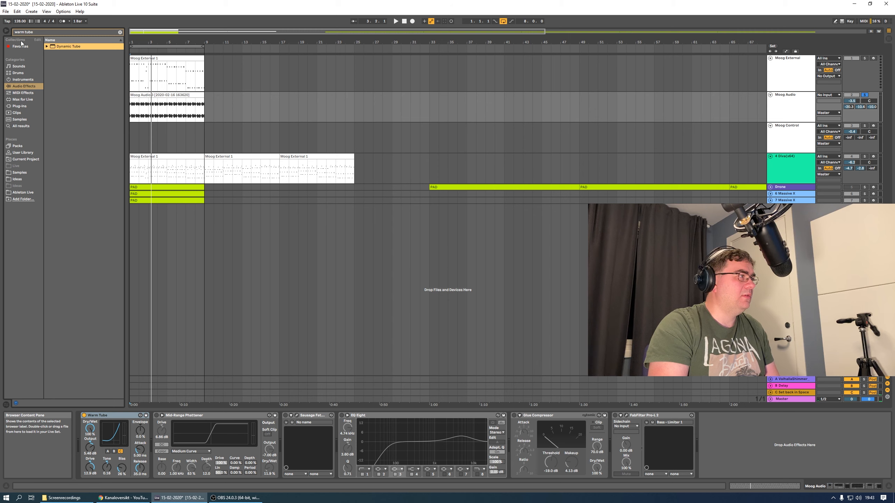
click(120, 33)
Select the Mid-Range Phattener device on the Moog Audio track and look through Saturator's presets in the audio effects.
click(231, 414)
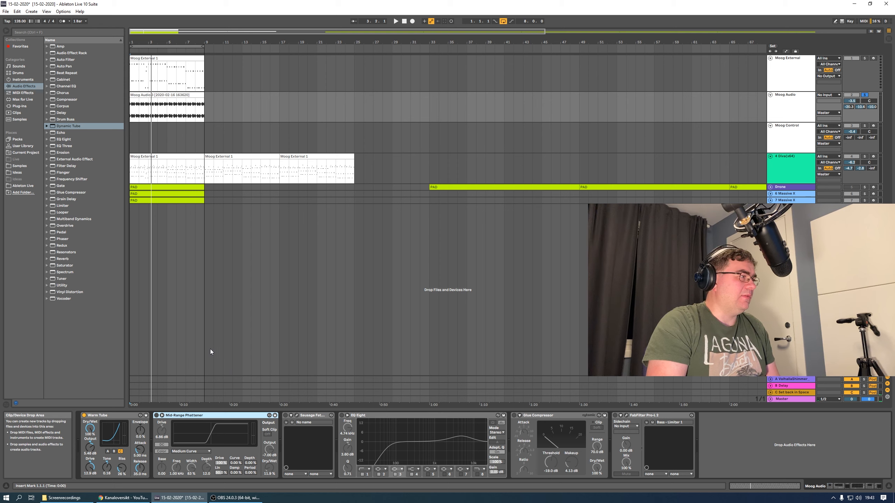
click(46, 266)
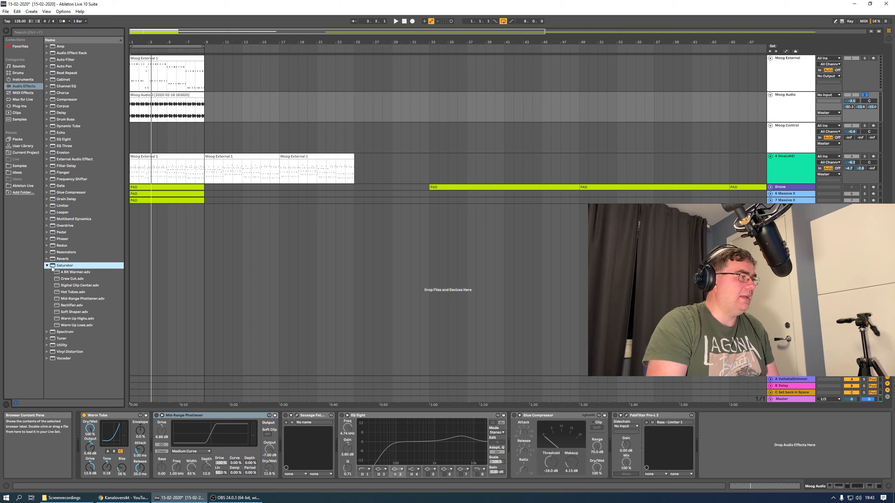
click(46, 266)
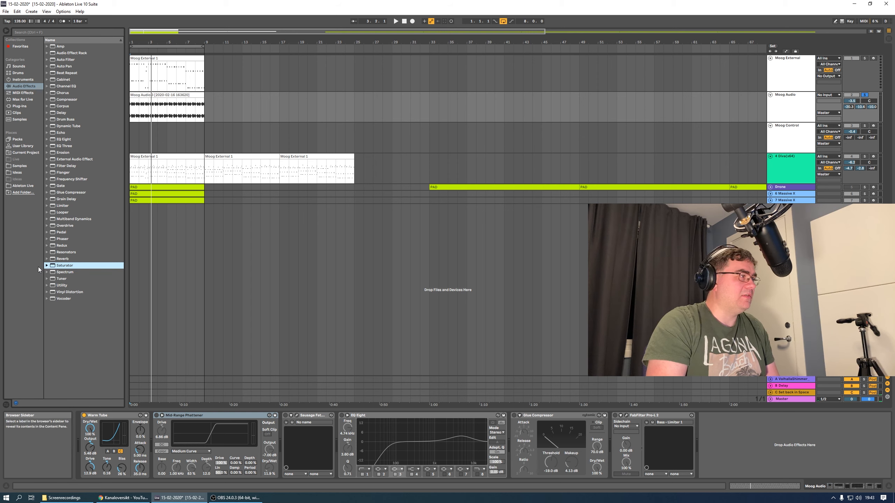
Search the audio effects for "mid-range" to find the preset's parent device, and clear the search.
click(70, 34)
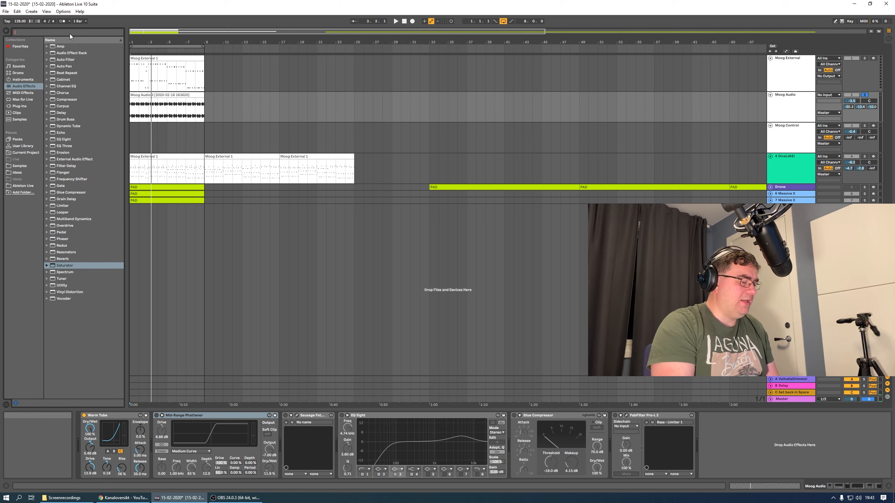
text(mid-range)
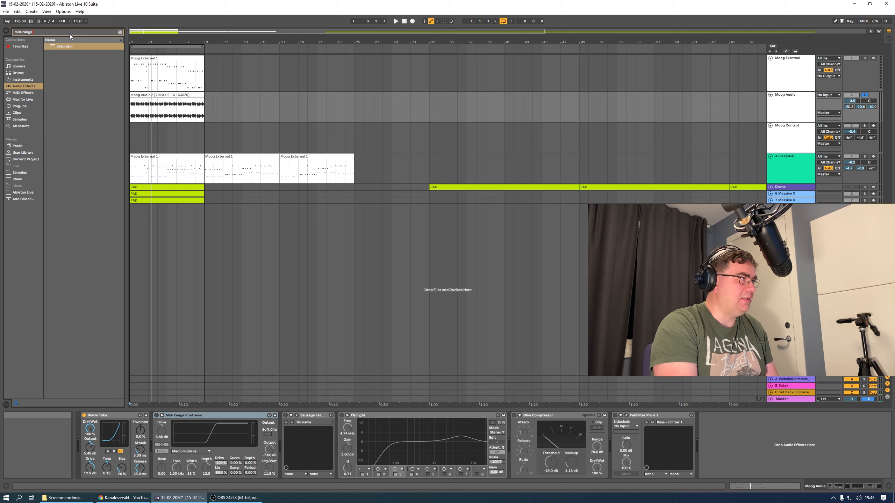
click(70, 74)
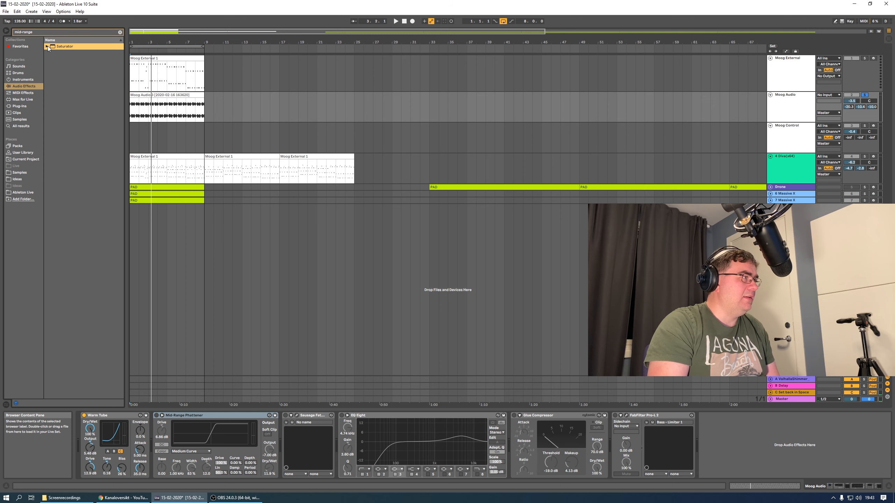
key(Escape)
Play the loop, enable the Mid-Range Phattener on the Moog Audio track, and stop playback.
key(space)
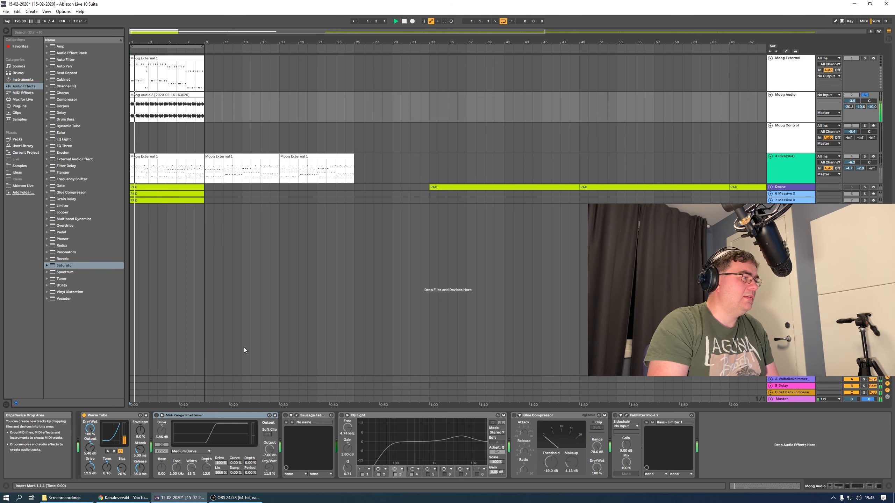
click(155, 416)
key(space)
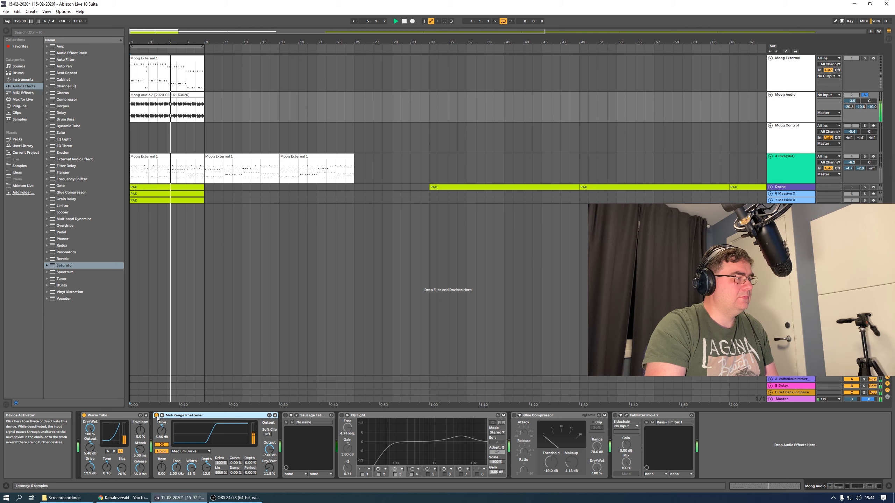
key(space)
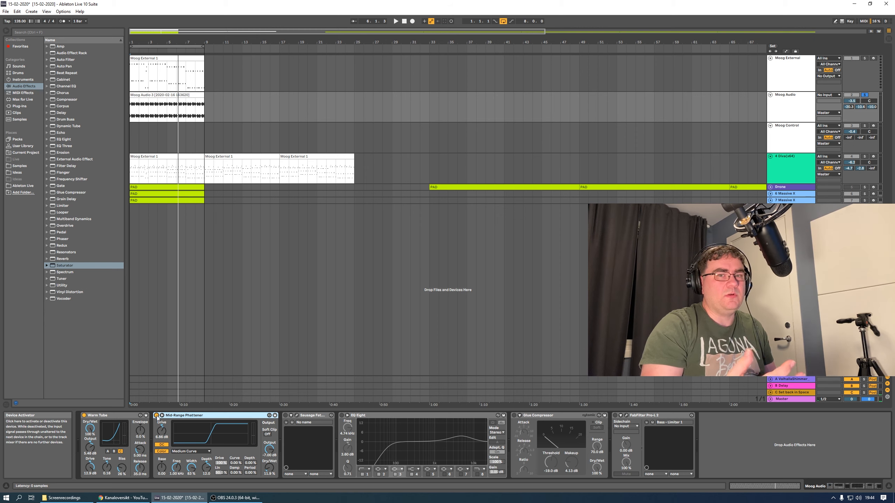
Compare the track with Mid-Range Phattener and Warm Tube bypassed and active during playback, leaving both devices on.
key(space)
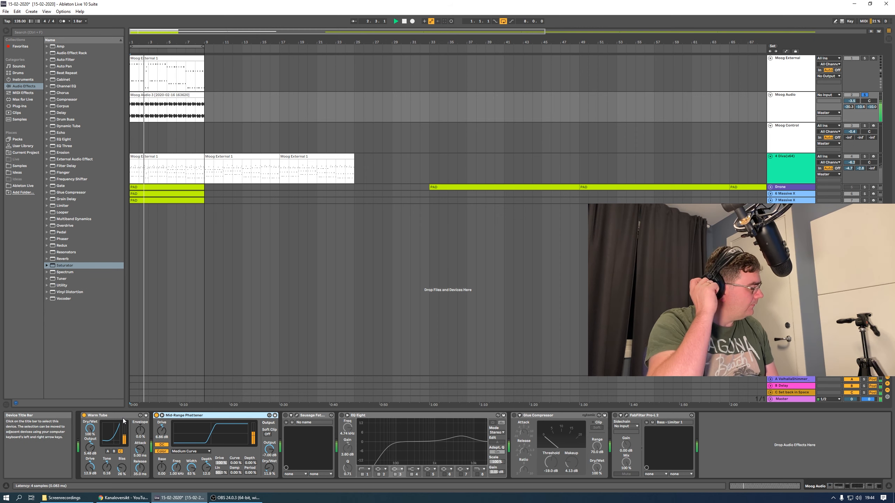
click(156, 416)
click(84, 416)
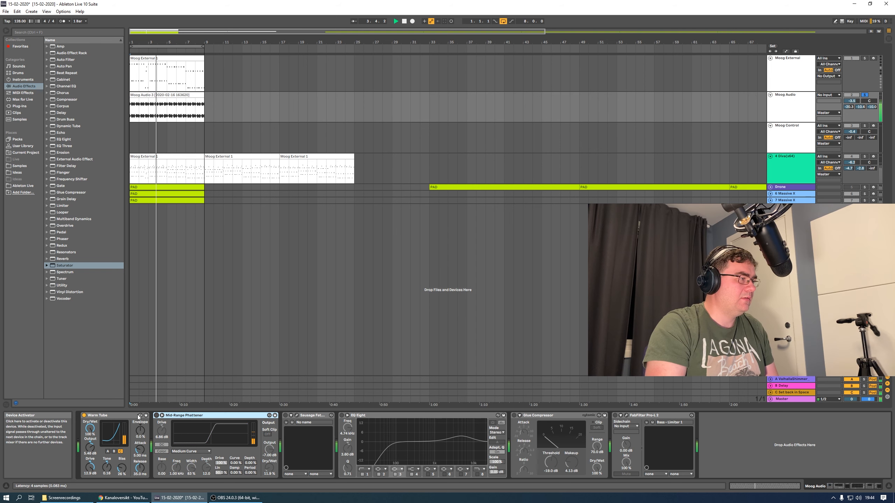
click(84, 416)
click(157, 416)
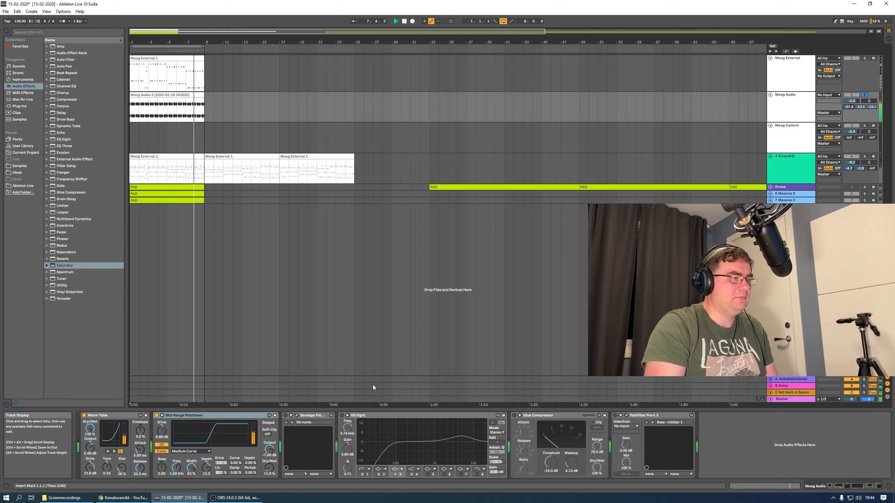
Open the Sausage Fattener plug-in window on the Moog Audio track, examine its Fatness and Color settings, and close it.
click(311, 417)
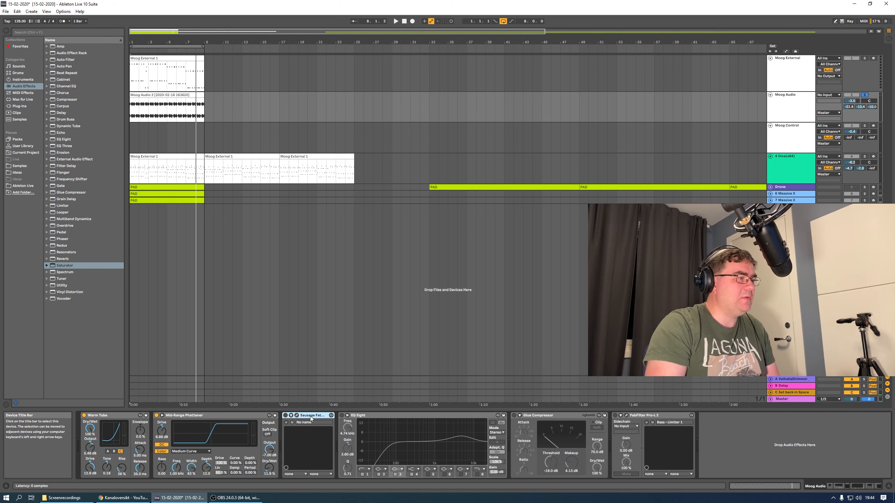
click(297, 416)
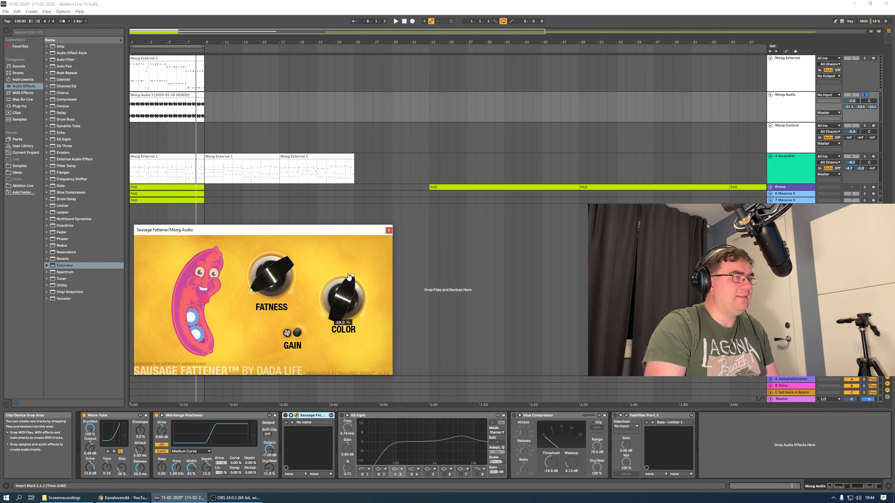
mouse_move(324, 229)
mouse_down()
mouse_move(340, 221)
mouse_move(332, 221)
mouse_up()
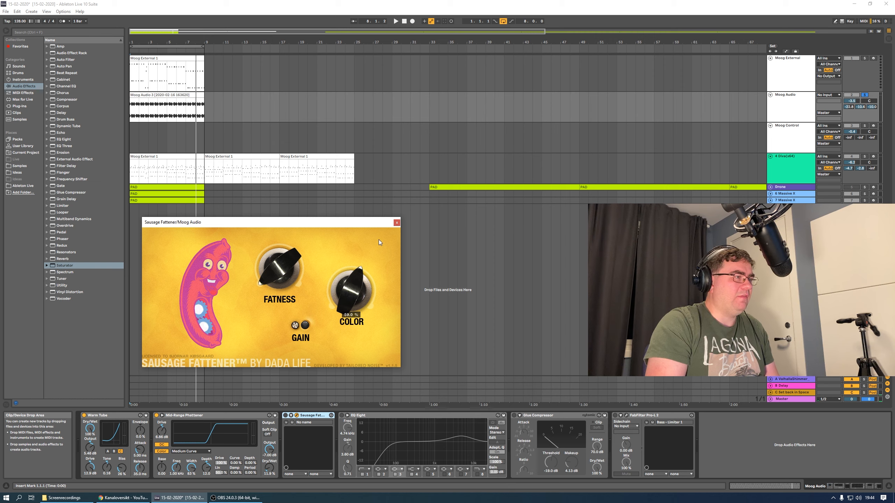
click(397, 222)
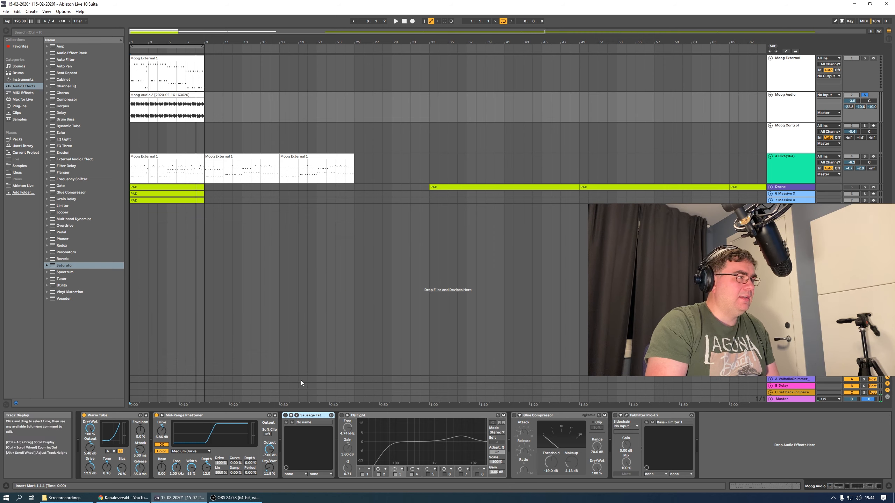
Enable Sausage Fattener during playback, compare it bypassed and active, and stop with the device on.
key(space)
click(285, 415)
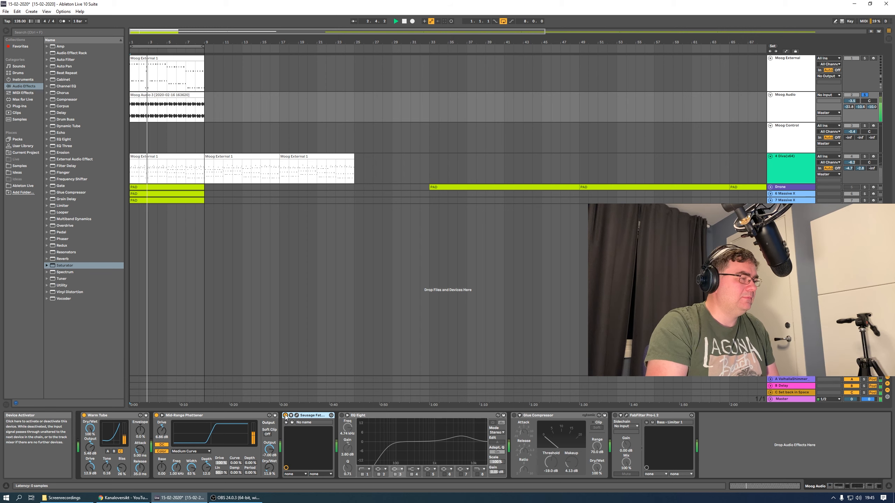
click(286, 416)
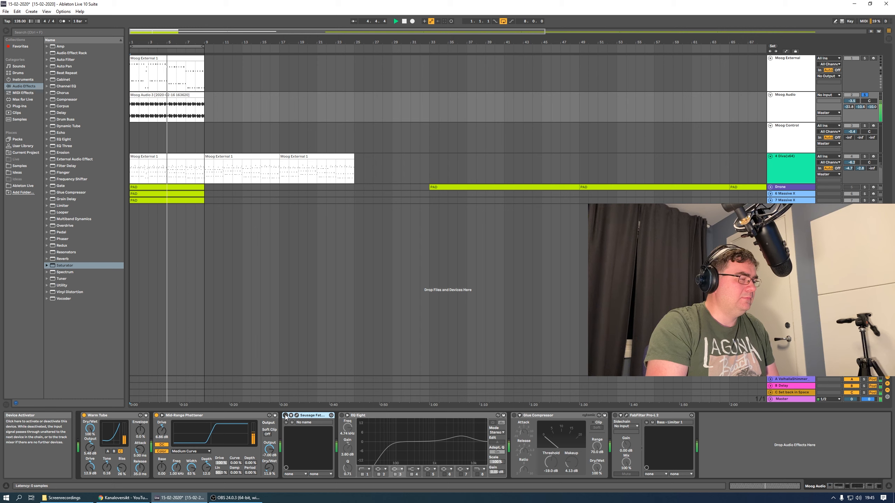
click(285, 415)
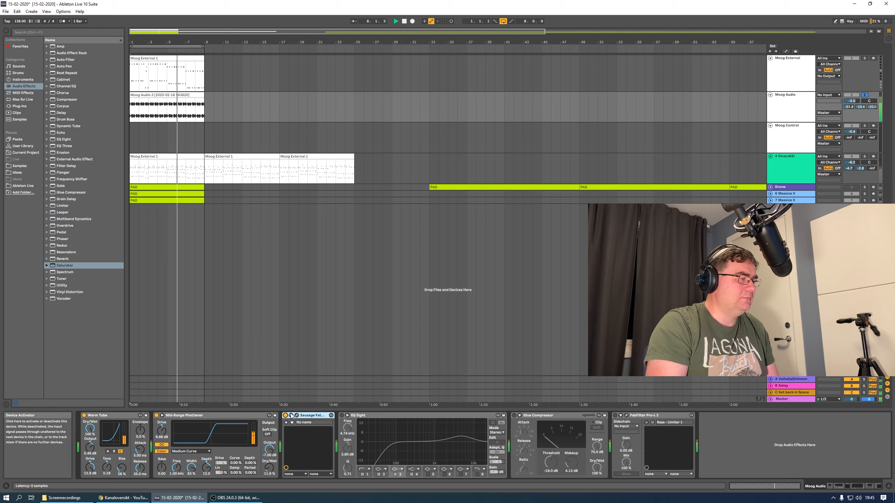
key(space)
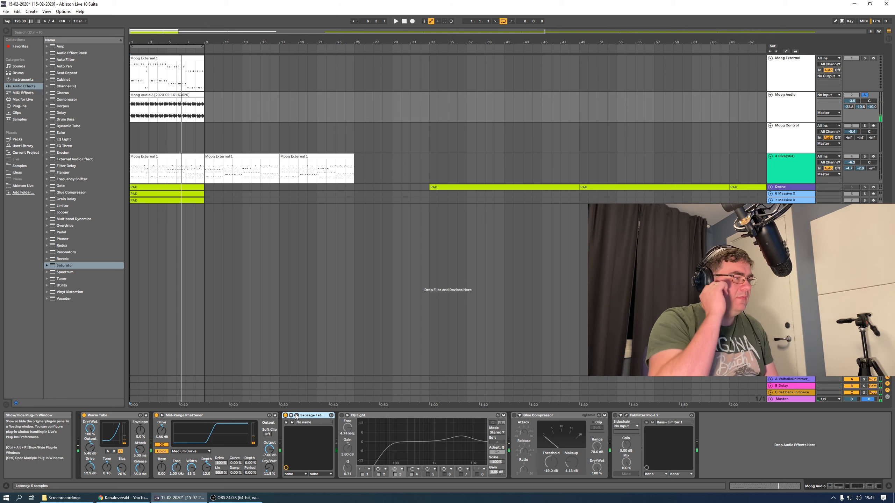
Lower Sausage Fattener's Color amount during playback, leave the device on, and close its window.
click(297, 416)
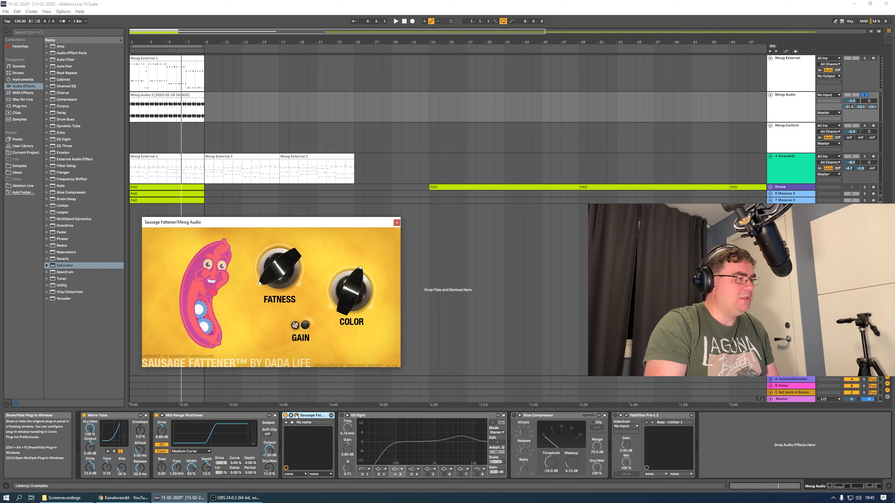
drag(353, 292, 353, 302)
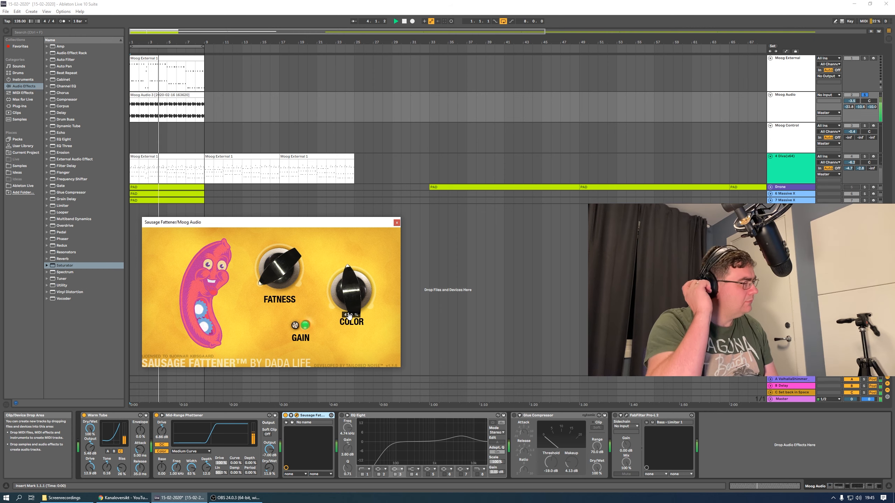
click(285, 415)
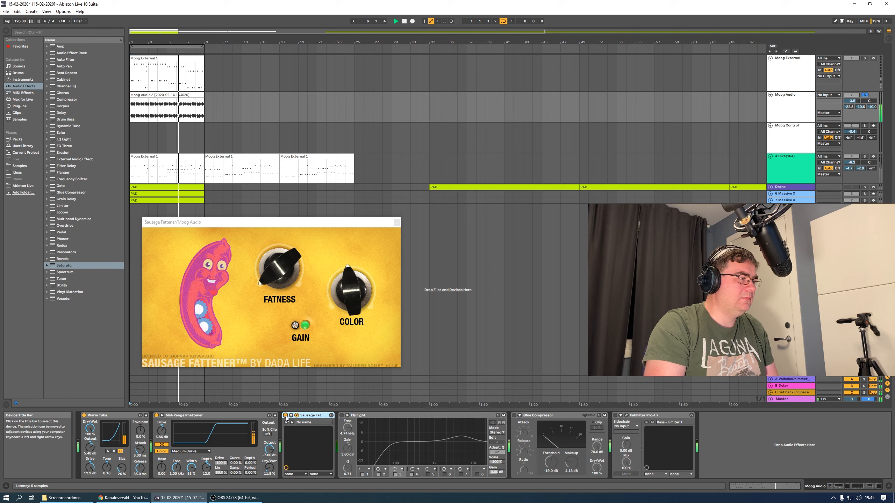
click(396, 223)
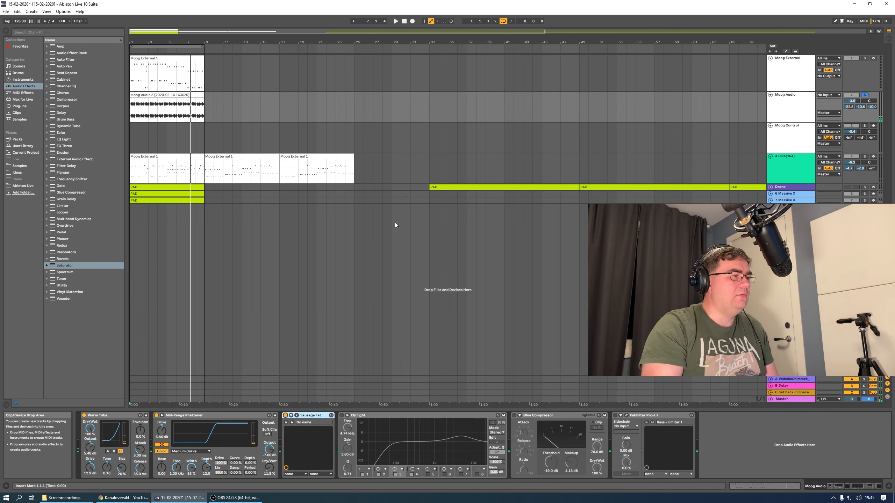
Enable EQ Eight on the Moog Audio track and play the start of the loop through it.
click(393, 418)
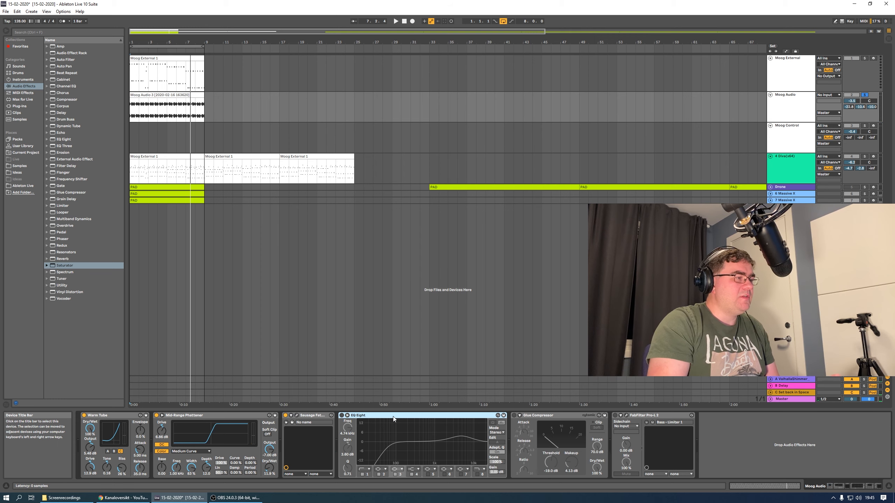
click(341, 416)
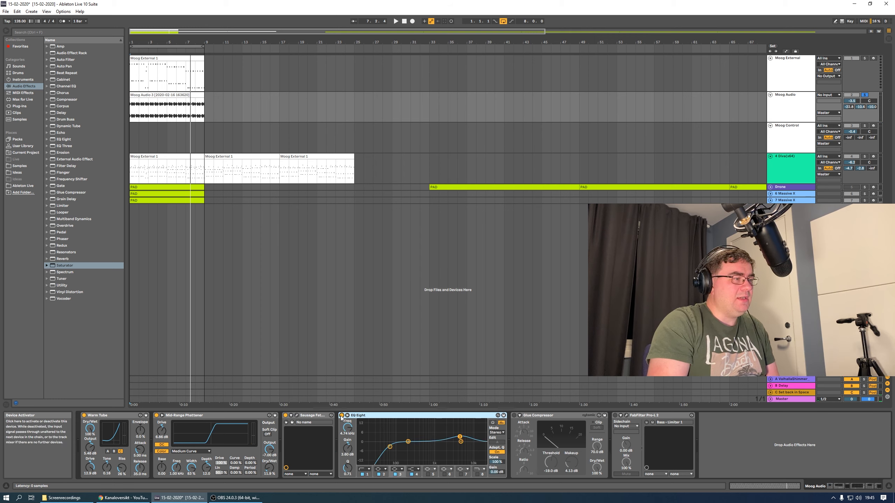
click(390, 448)
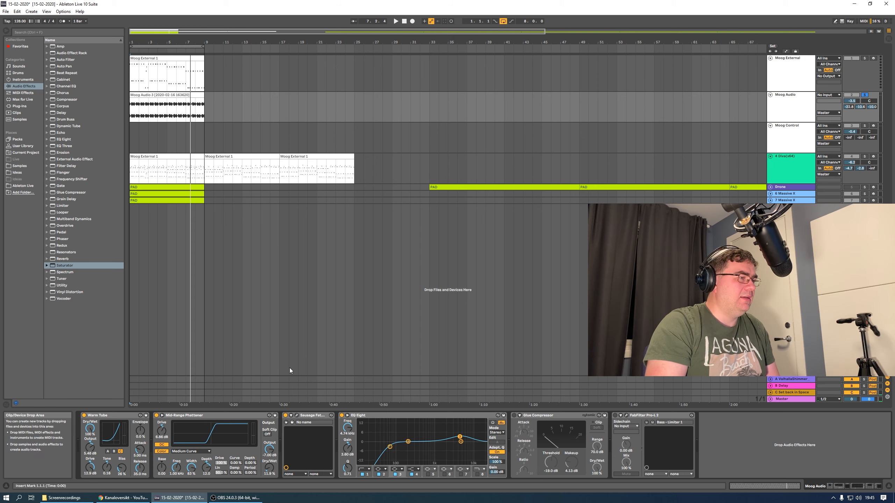
key(space)
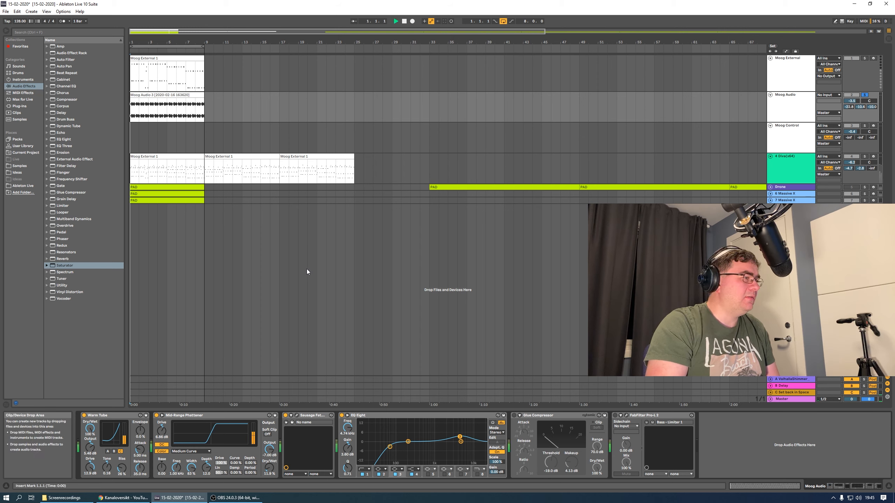
key(space)
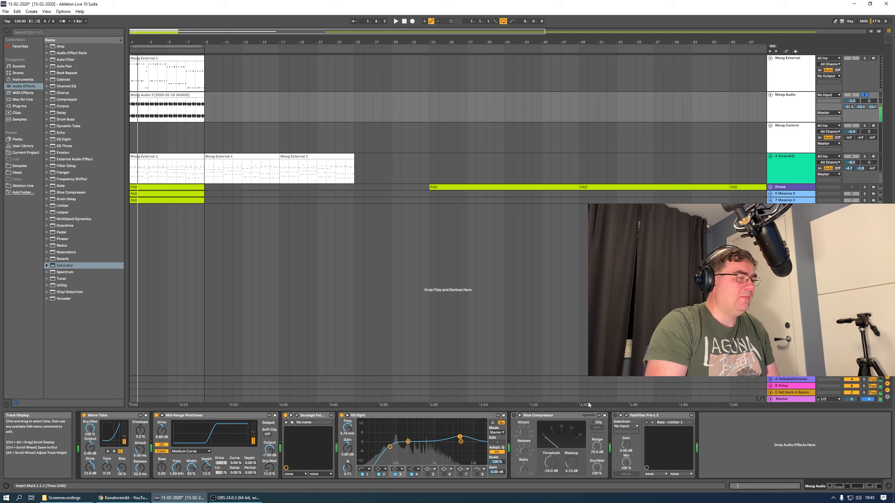
Enable Glue Compressor on the Moog Audio track, compare it bypassed and active over two playbacks, and leave it on.
click(514, 416)
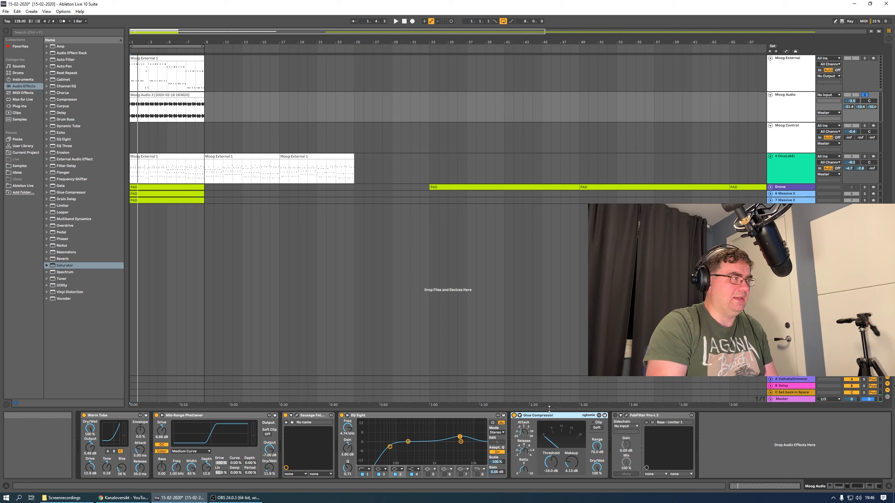
key(space)
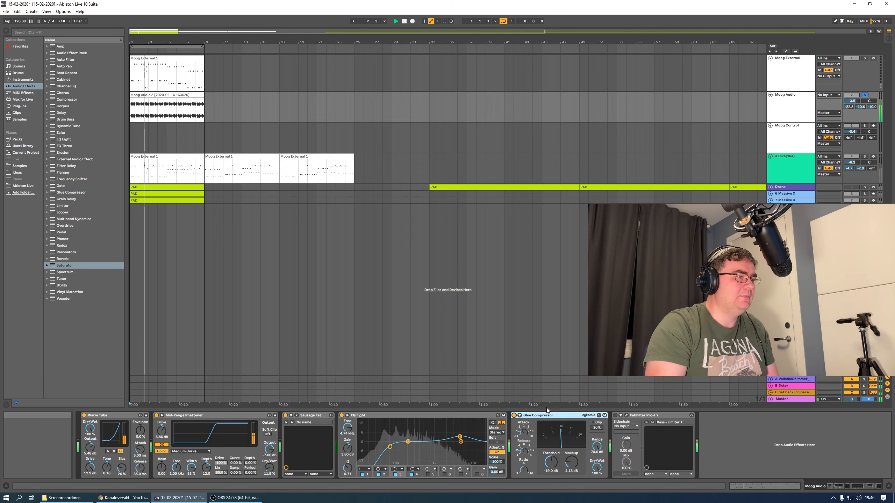
click(515, 416)
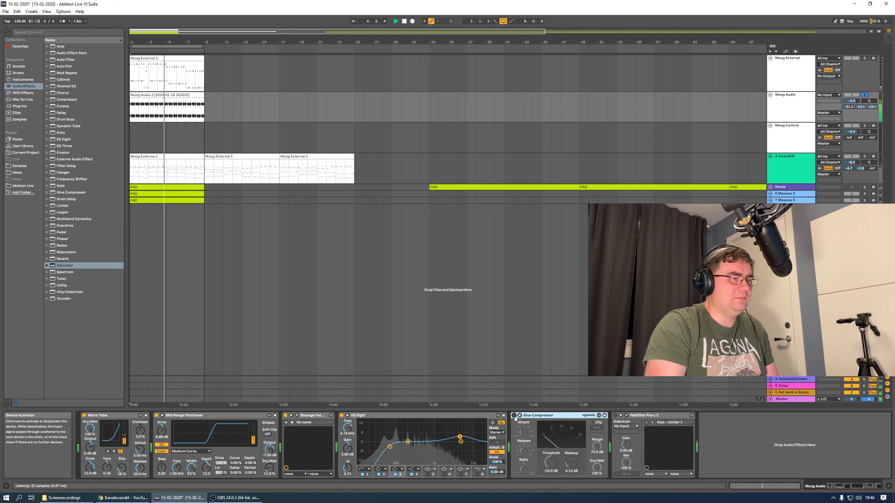
click(514, 416)
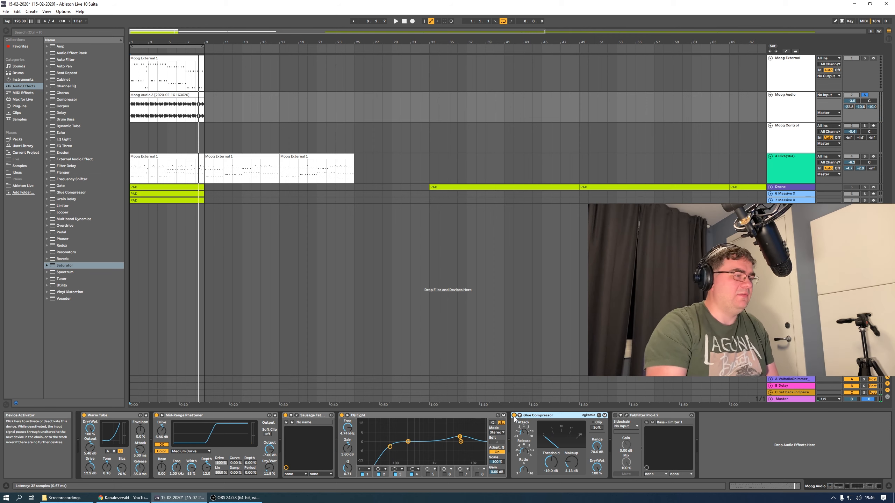
key(space)
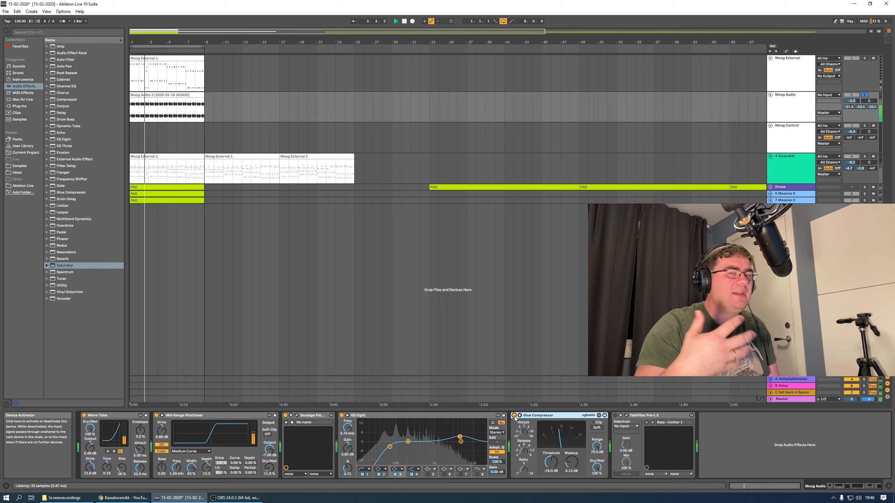
click(514, 415)
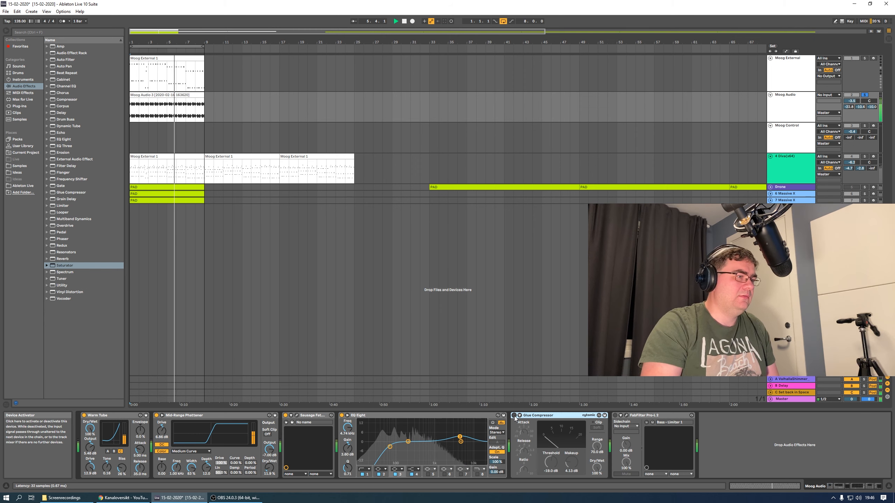
click(514, 416)
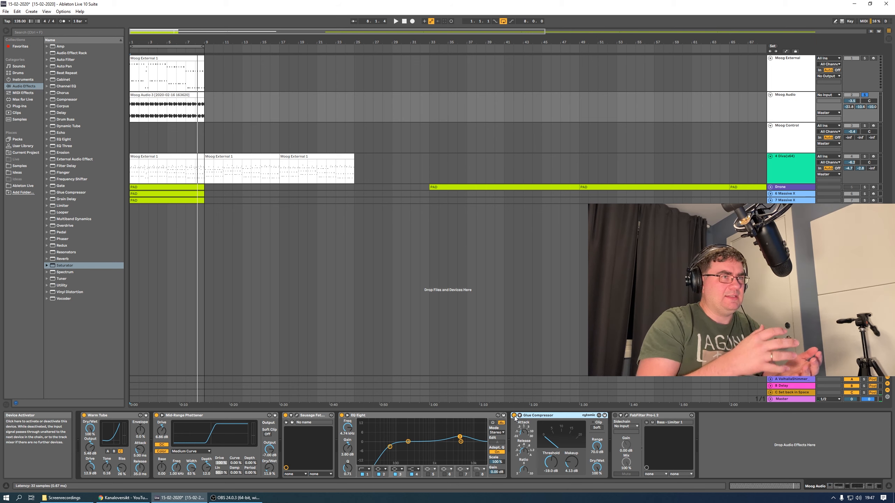
key(space)
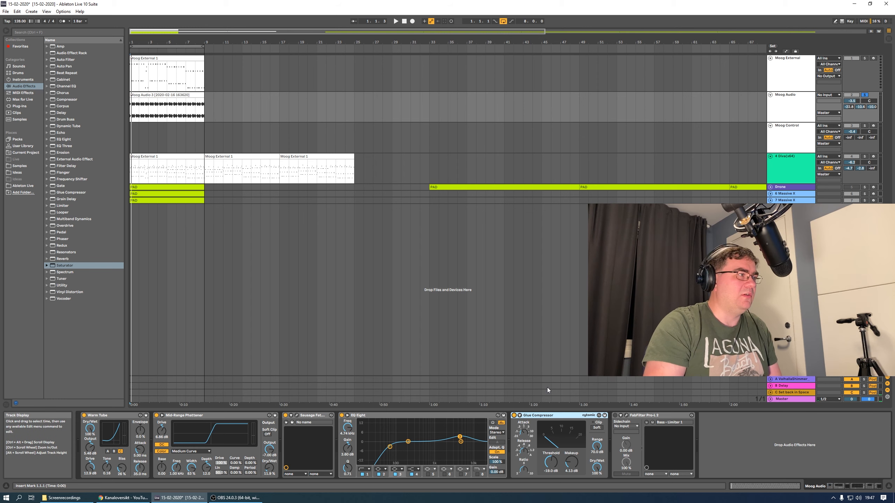
Try a higher Glue Compressor Threshold of about -11 dB against playback, then set it to about -16.5 dB.
key(space)
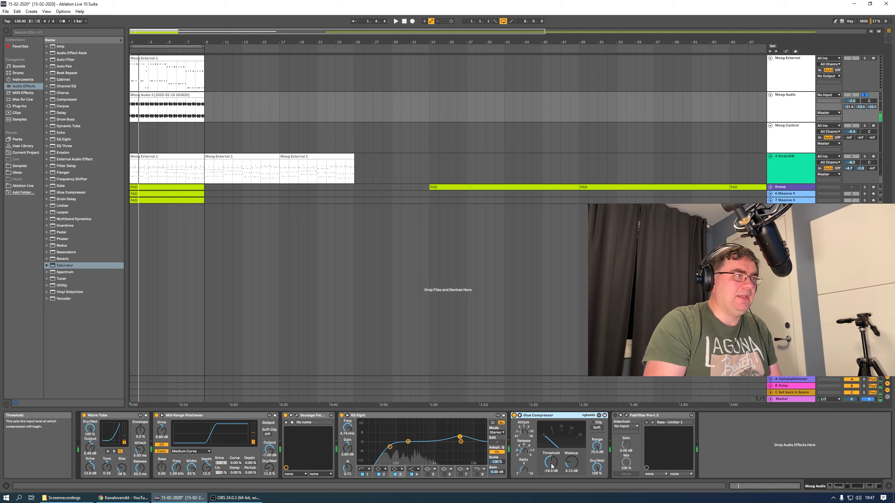
key(space)
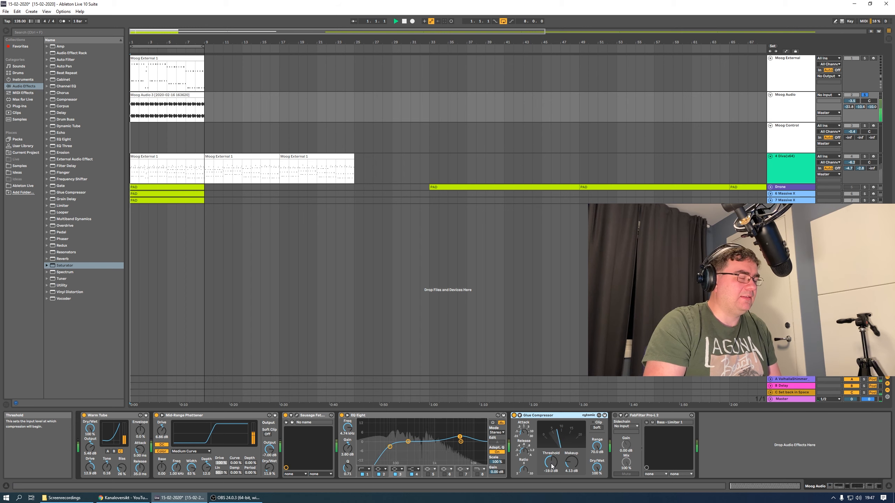
mouse_move(551, 467)
mouse_down()
mouse_move(552, 456)
mouse_move(552, 466)
mouse_up()
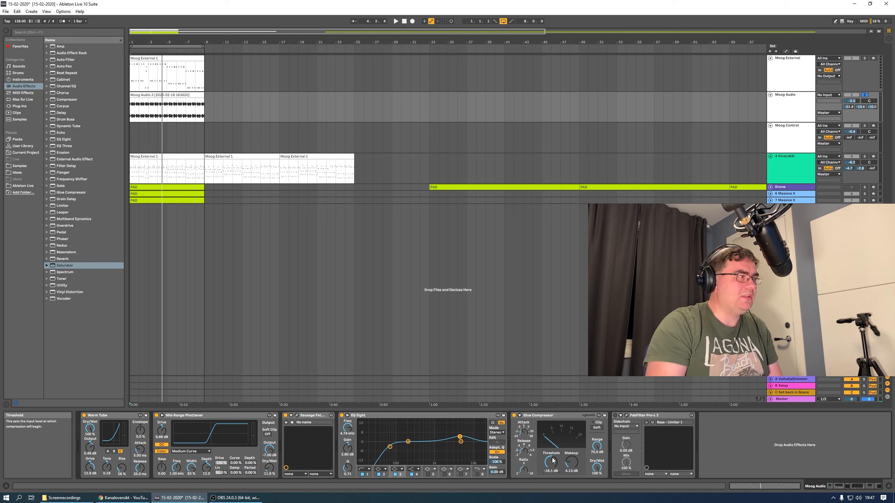
key(space)
drag(553, 462, 553, 451)
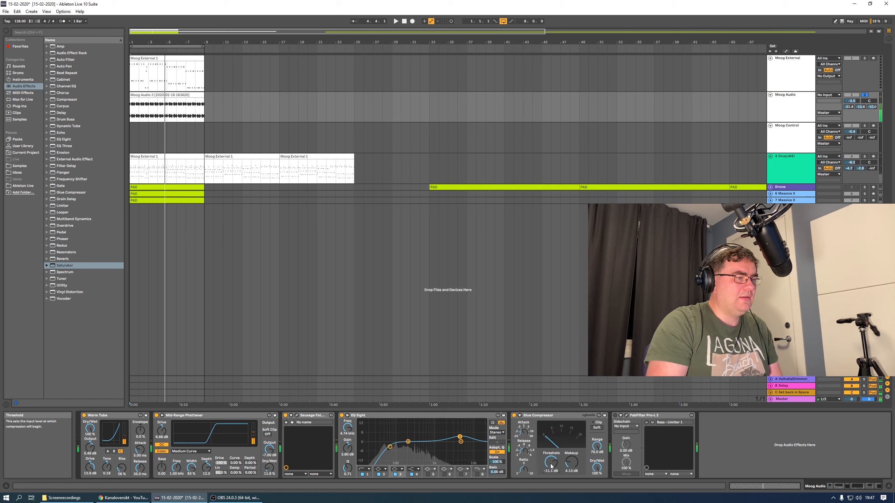
key(space)
drag(552, 459, 552, 466)
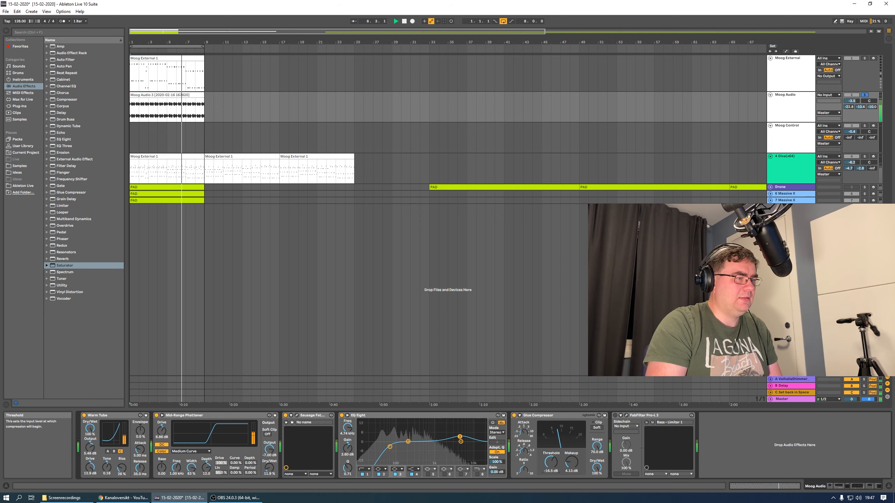
drag(551, 466, 552, 465)
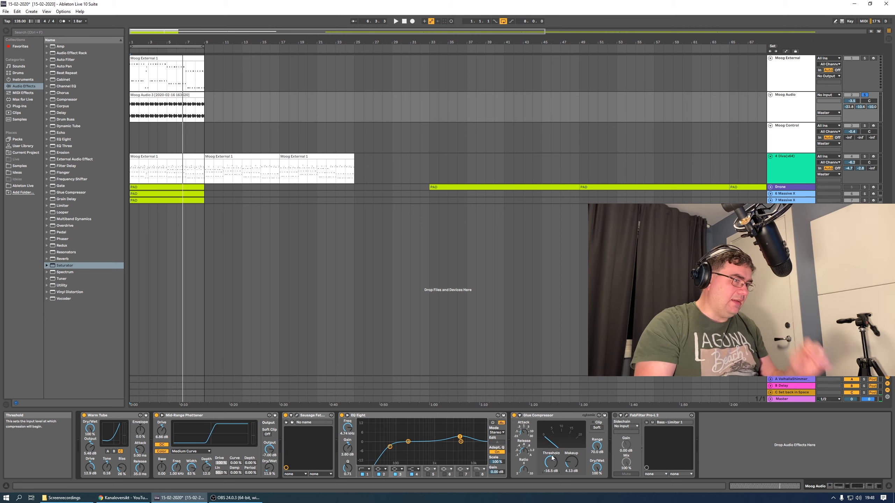
Enable FabFilter Pro-L 2, play the loop through it with its plug-in window open, and close the window.
click(652, 416)
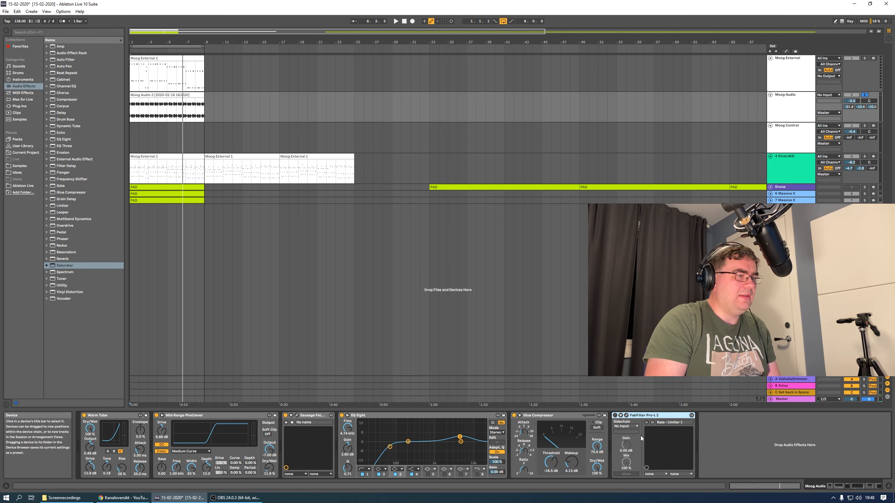
click(627, 416)
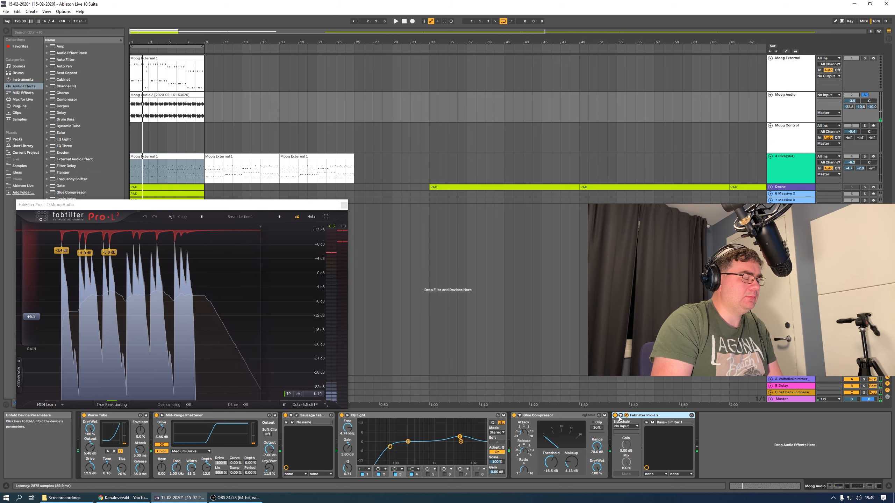
key(space)
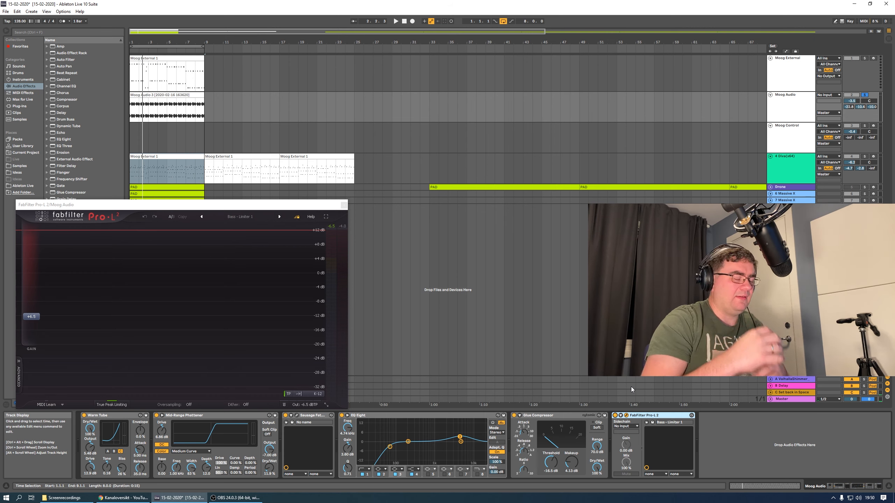
key(space)
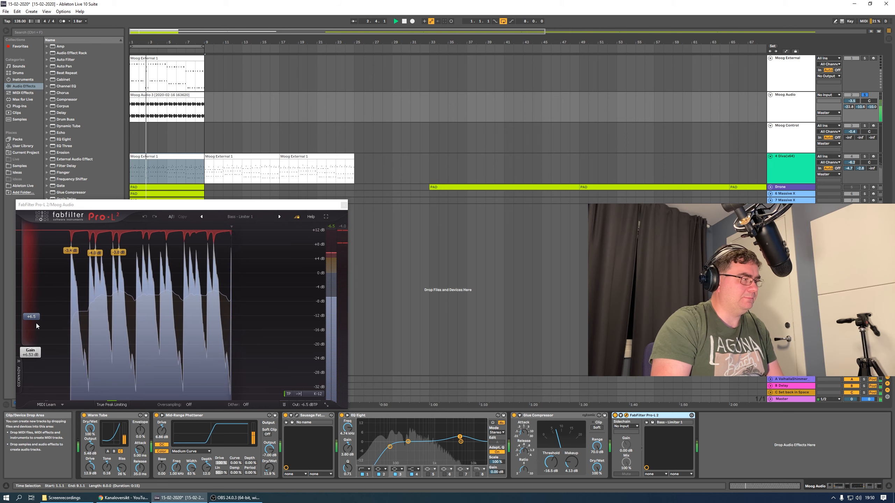
click(345, 206)
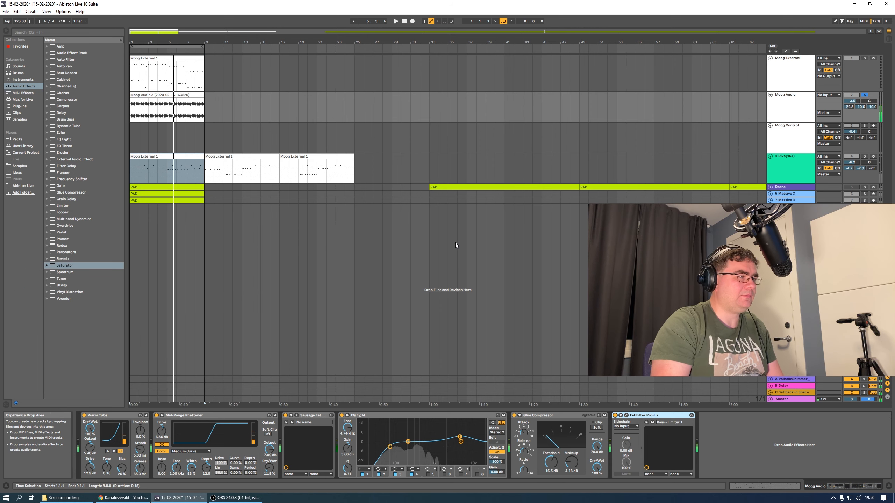
Group all Moog Audio devices into one Audio Effect Rack, then bypass the rack and disable all of the track's sends.
key(ctrl+a)
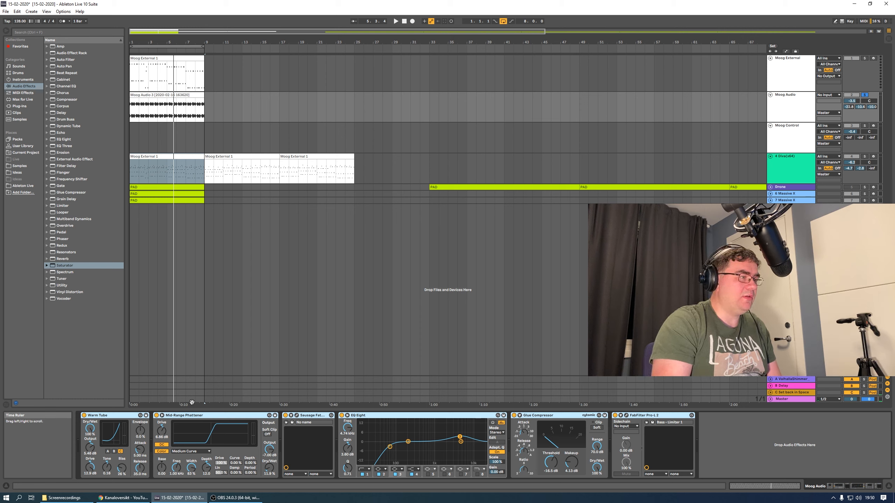
right_click(849, 107)
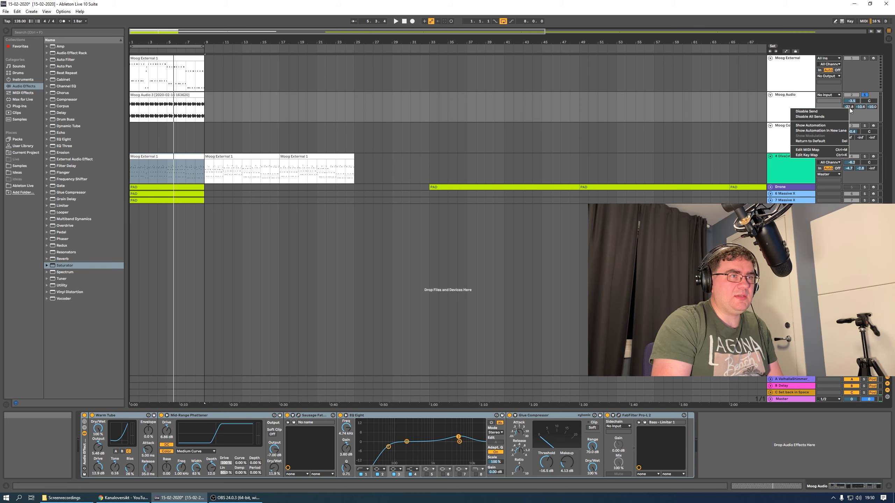
click(841, 117)
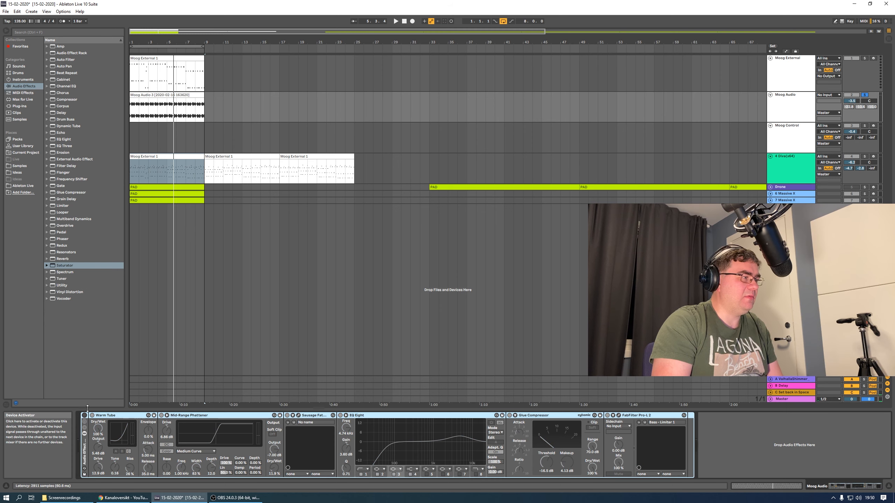
Play the dry Moog Audio recording from the start of the loop, then stop and return to the beginning.
click(403, 21)
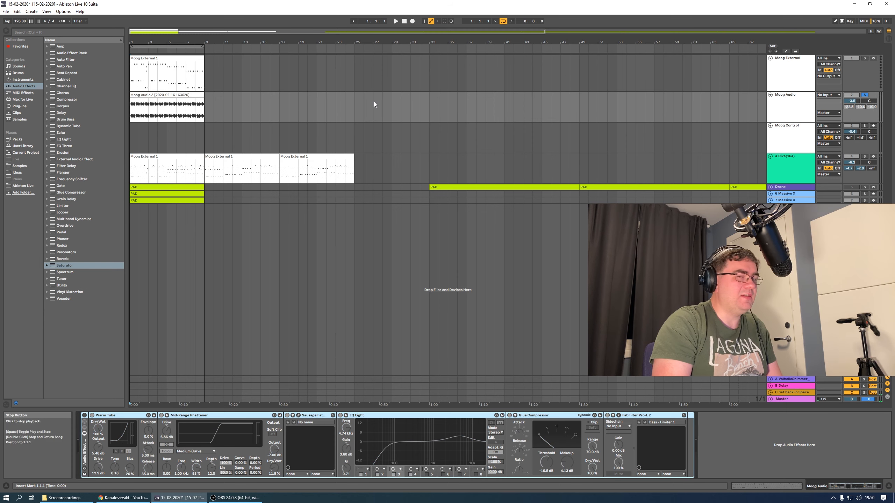
key(space)
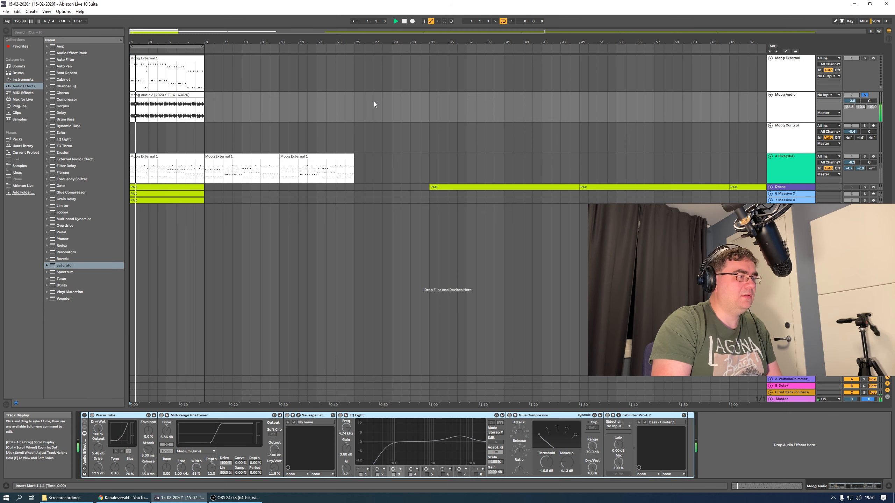
click(405, 21)
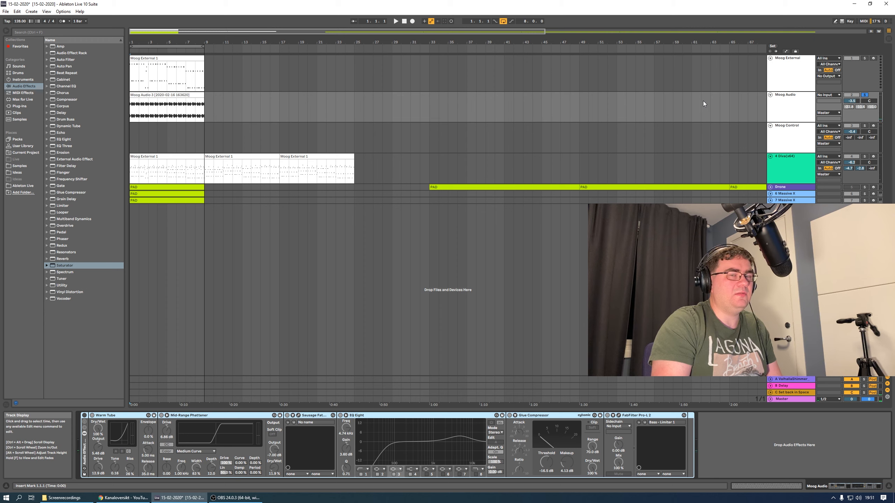
Re-enable all sends on the Moog Audio track and play the loop's start twice with the effect rack bypassed.
right_click(849, 107)
click(842, 117)
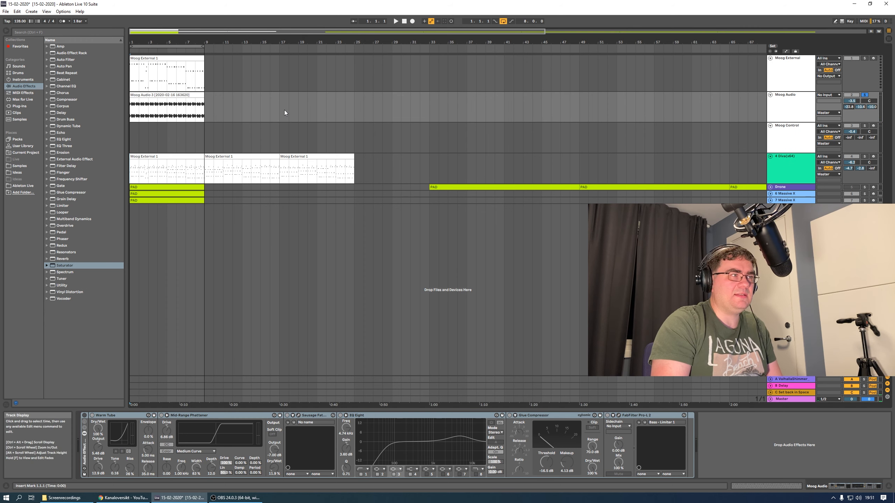
key(space)
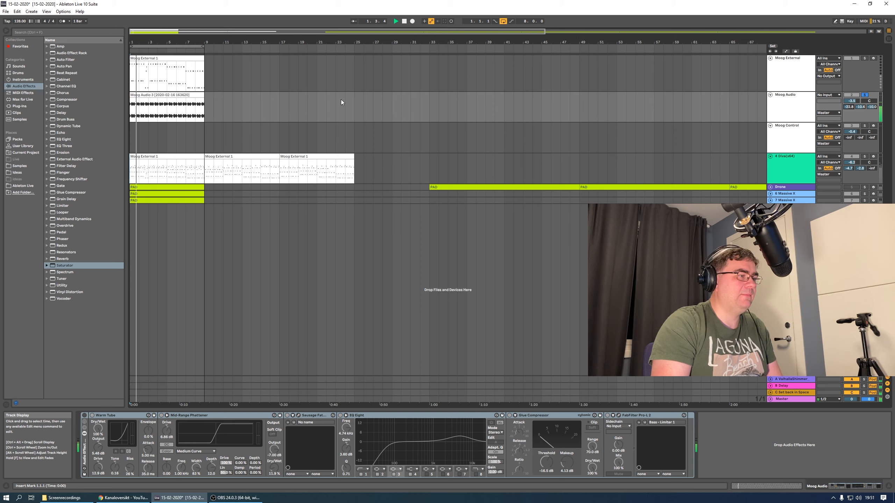
key(space)
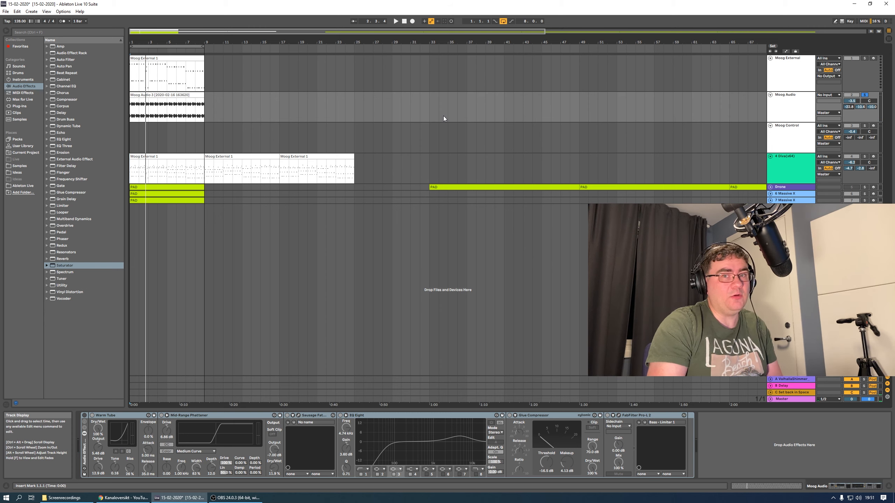
key(space)
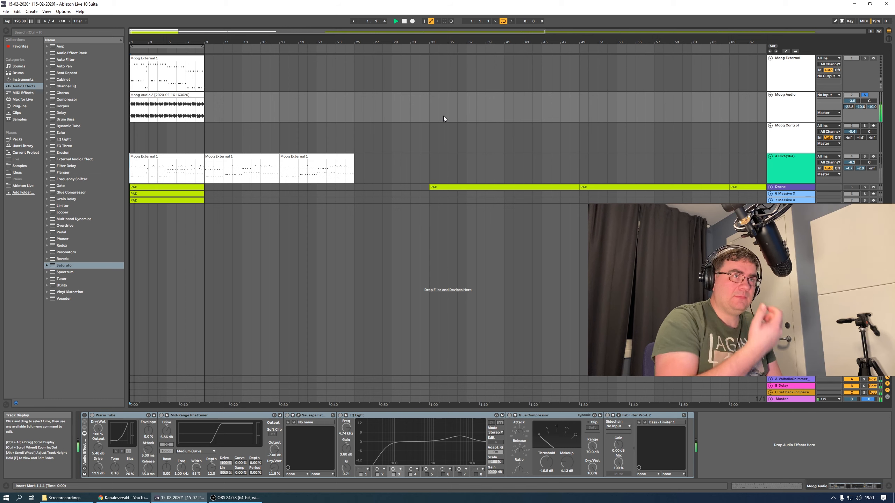
key(space)
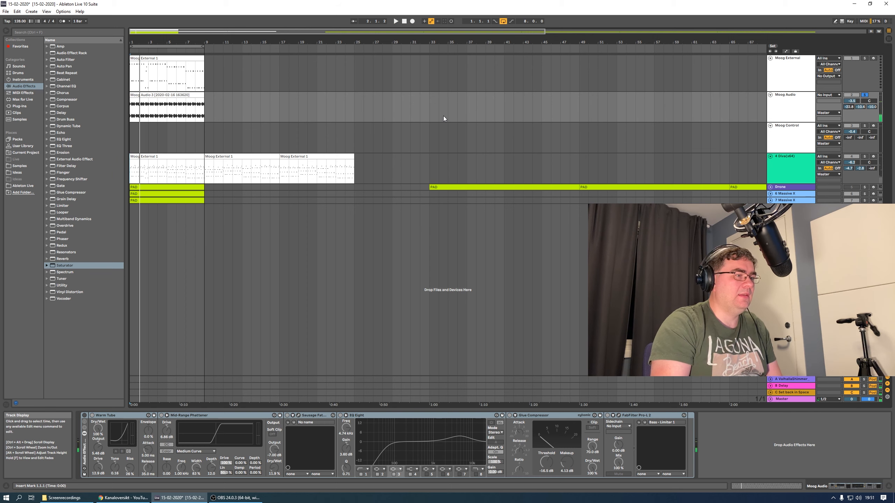
Activate the Audio Effect Rack, compare the whole chain bypassed and active during playback, and leave the rack on.
click(84, 416)
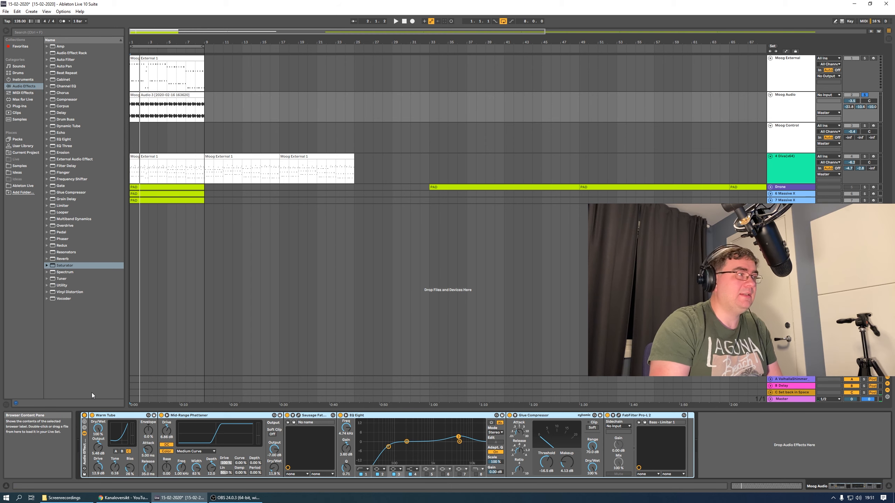
key(space)
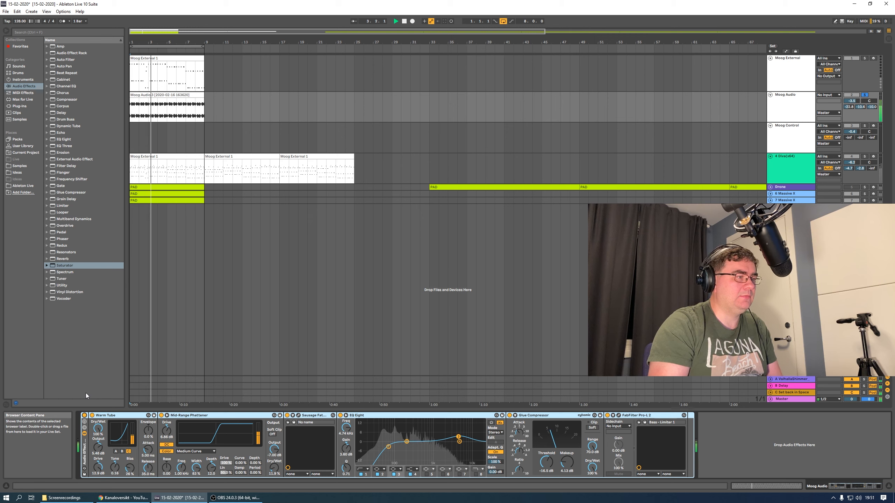
click(85, 416)
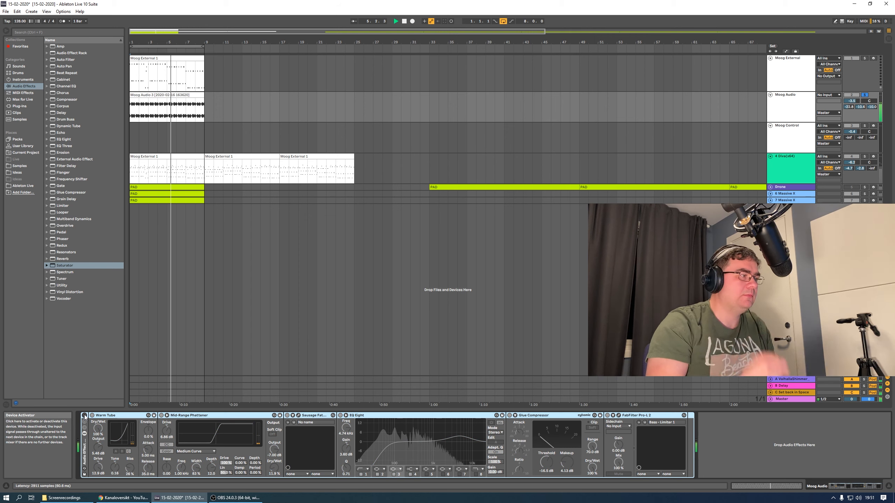
click(84, 417)
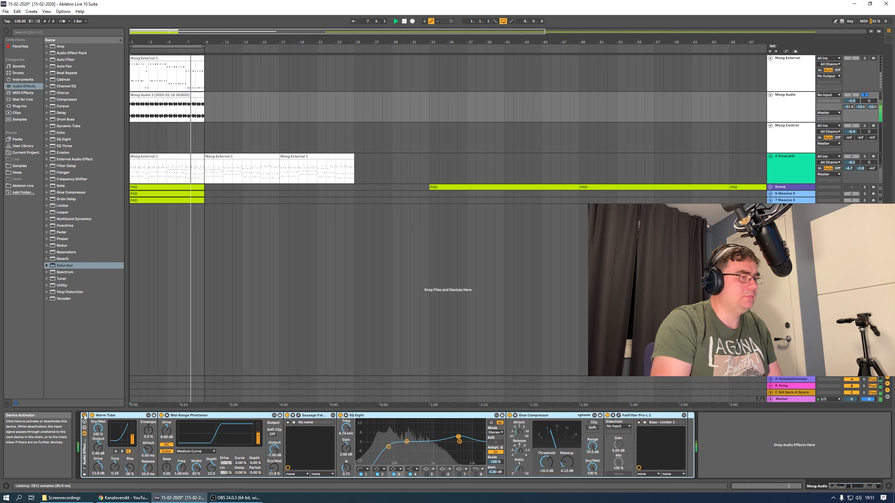
click(84, 417)
click(85, 416)
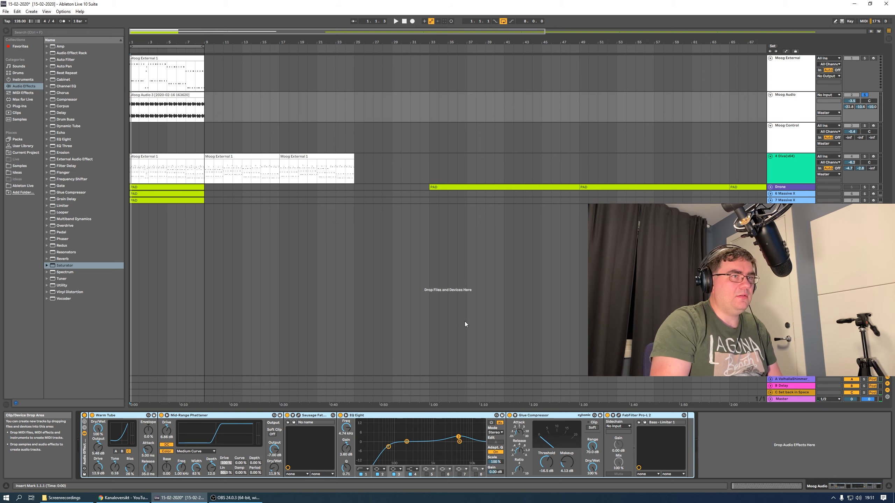
Open the Diva synth on the soloed Diva track and sweep its filter cutoff upward while the loop plays.
click(793, 170)
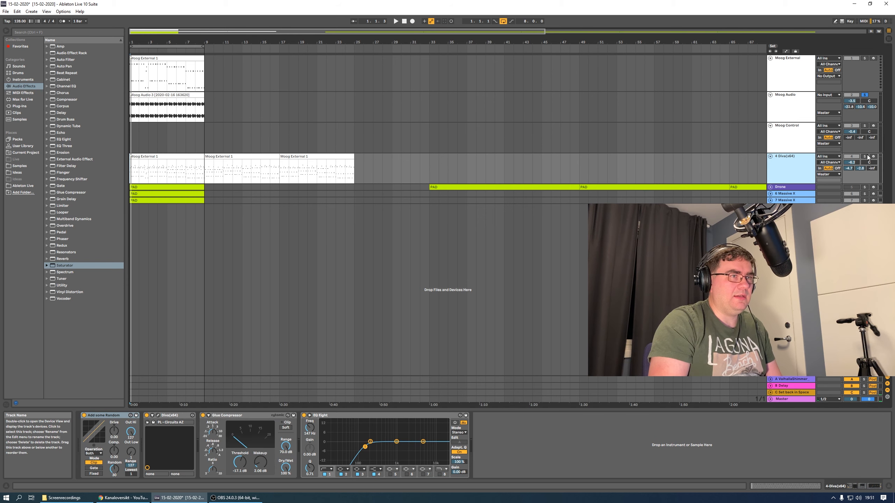
click(158, 416)
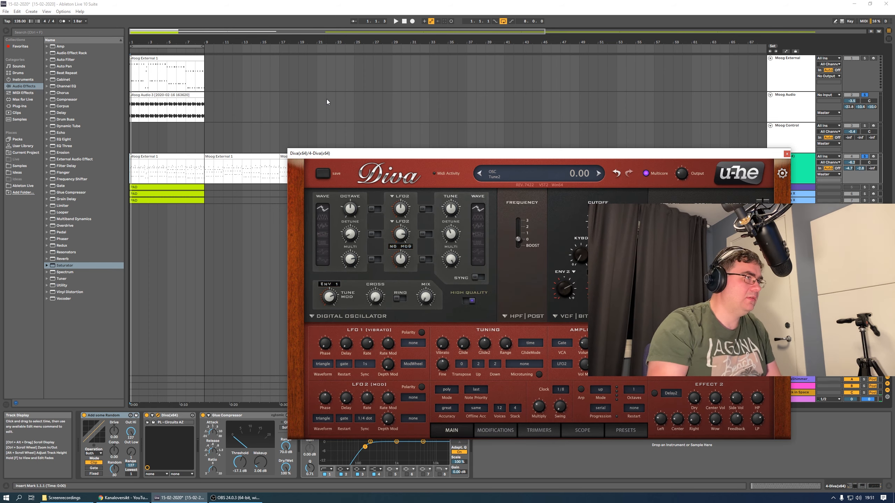
key(space)
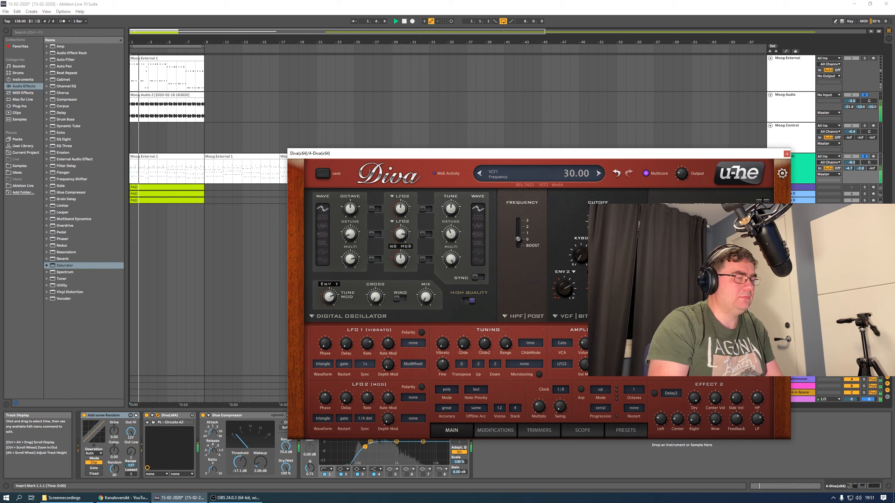
drag(598, 223, 598, 208)
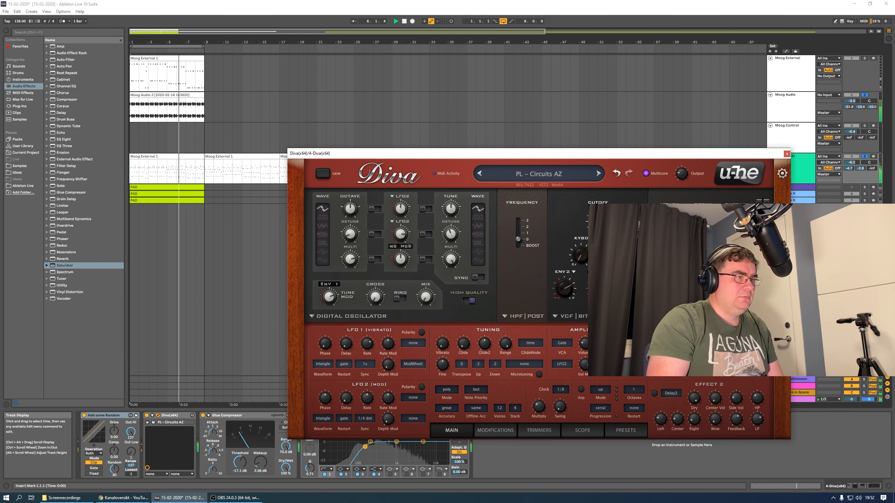
Lower the Moog Audio track's volume to -6.7 dB and sweep Diva's filter cutoff upward through 62.00 during playback.
drag(851, 101, 851, 106)
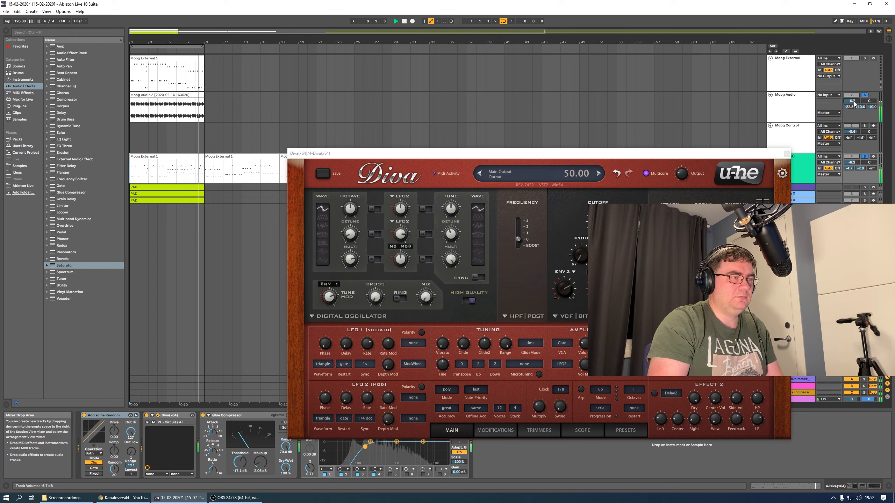
drag(598, 225, 597, 216)
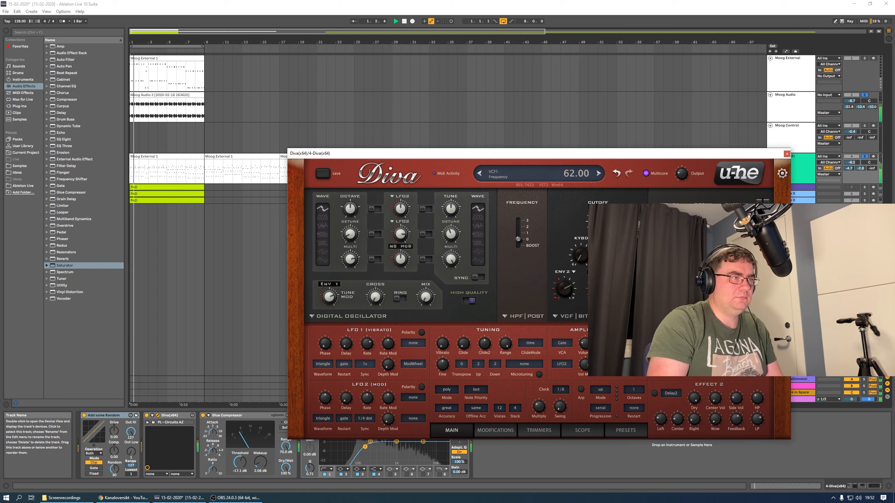
drag(598, 224, 597, 211)
Move the Diva window clear of the webcam area and keep sweeping its filter cutoff against the Moog Audio track.
drag(642, 153, 646, 103)
drag(601, 176, 603, 166)
drag(643, 103, 626, 69)
drag(589, 139, 593, 102)
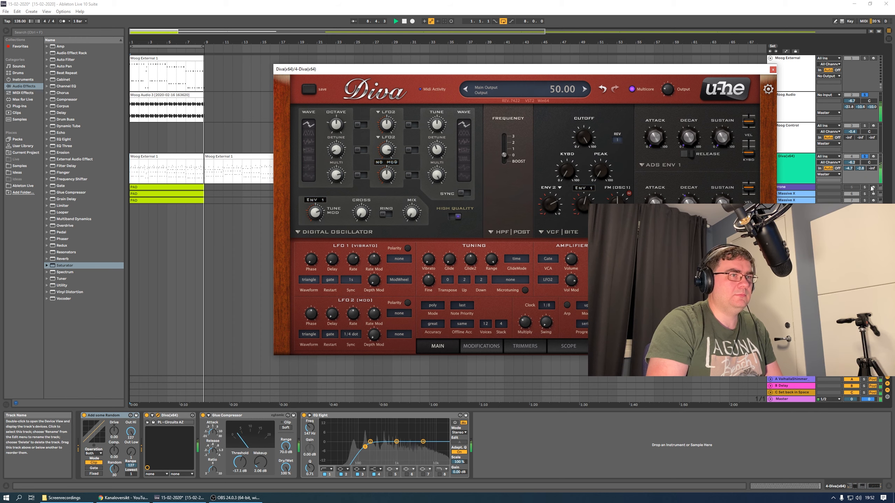
Unsolo the Moog Audio and Diva tracks, adjust Diva's filter cutoff to 53.00 within the full mix, and stop playback.
click(865, 95)
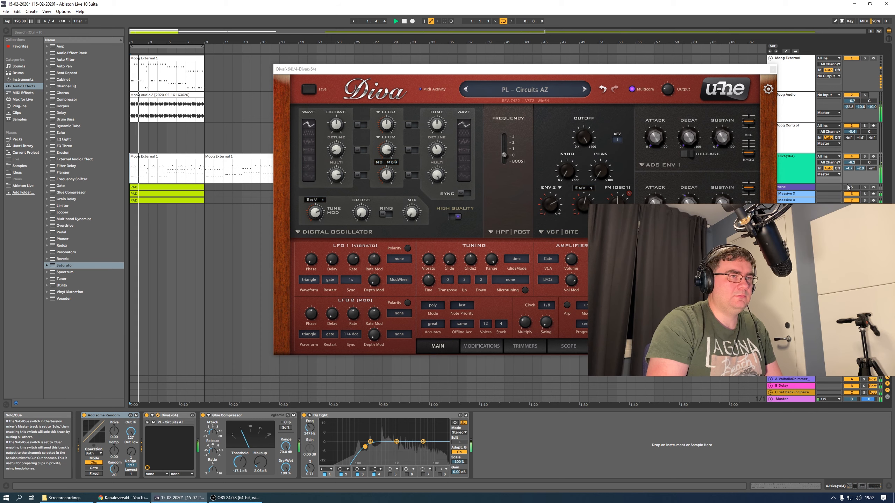
drag(606, 69, 557, 117)
drag(533, 184, 540, 258)
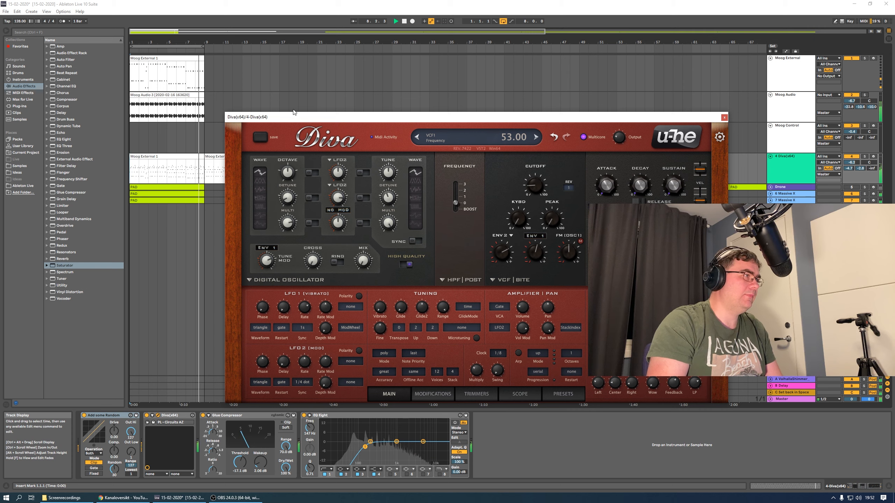
key(space)
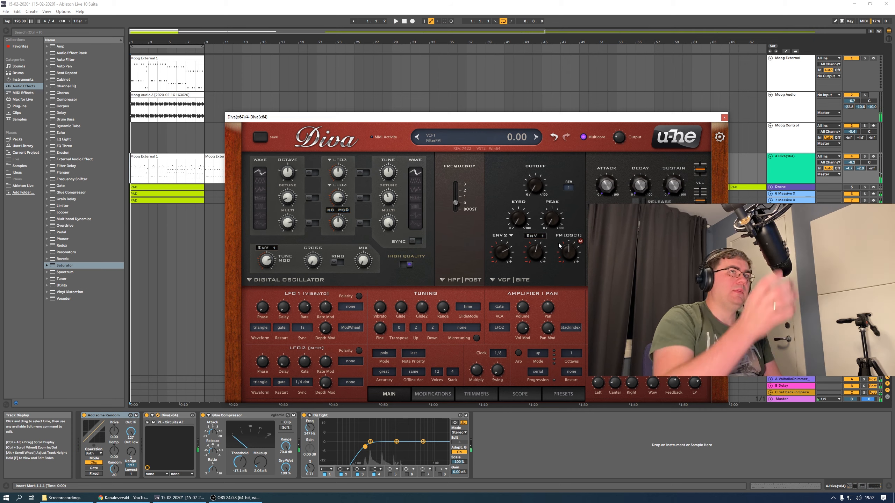